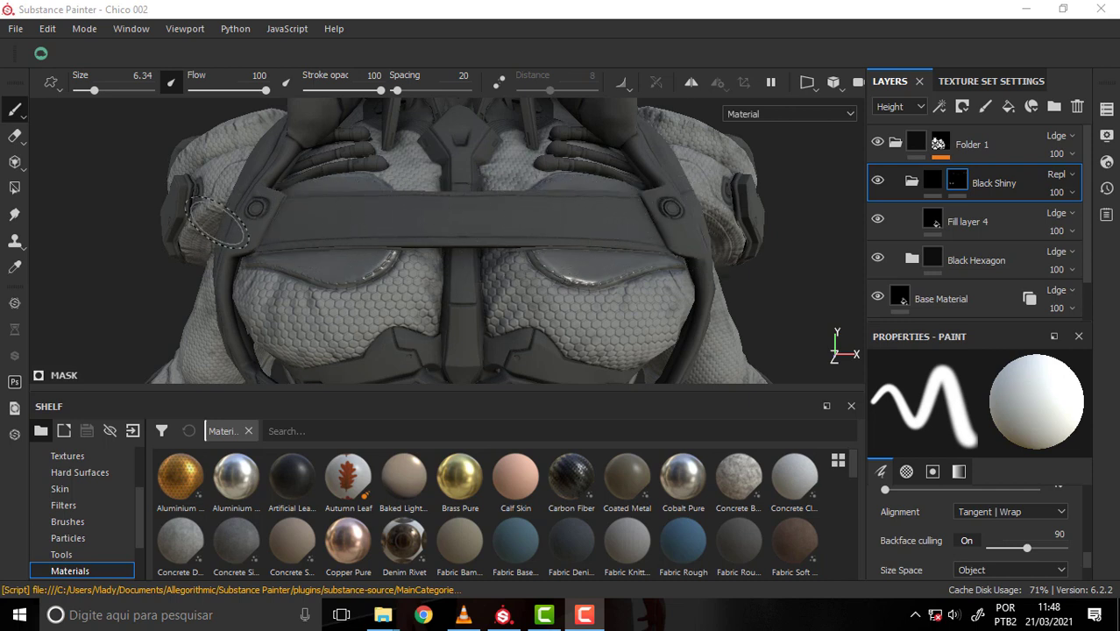
- Try the UV projection brush alignment, then set alignment back to Tangent Wrap
left_click(1058, 516)
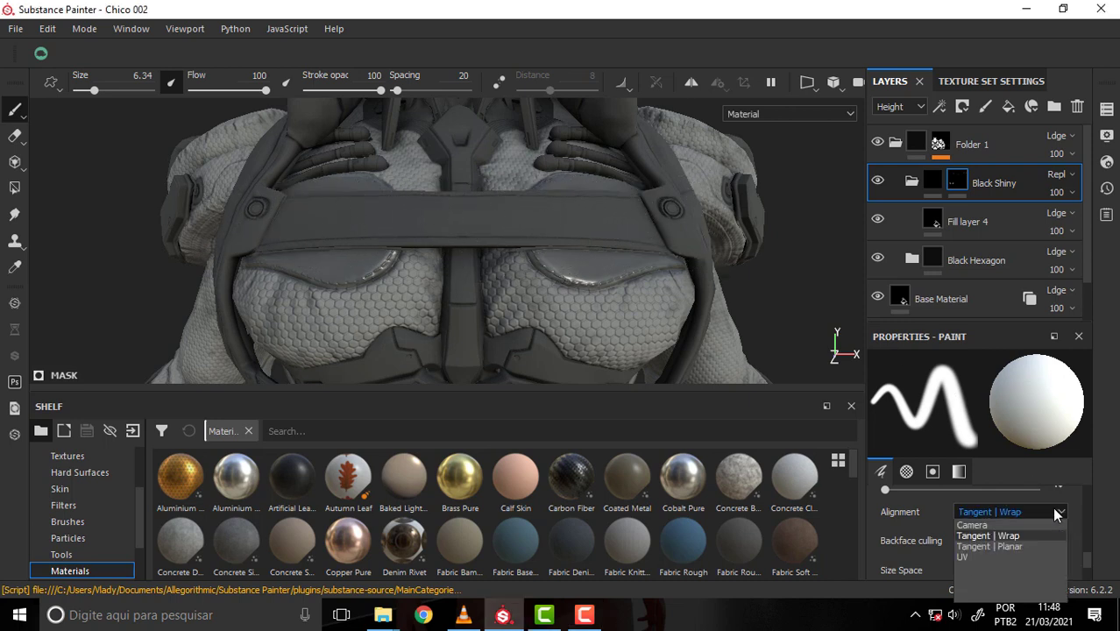
left_click(1009, 525)
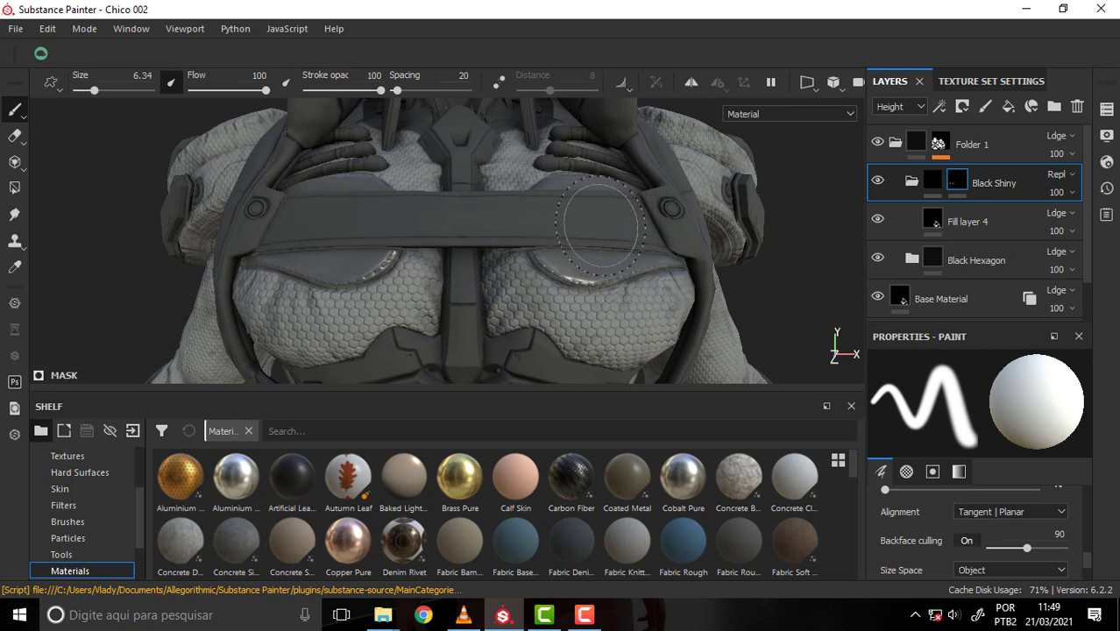
left_click(1046, 517)
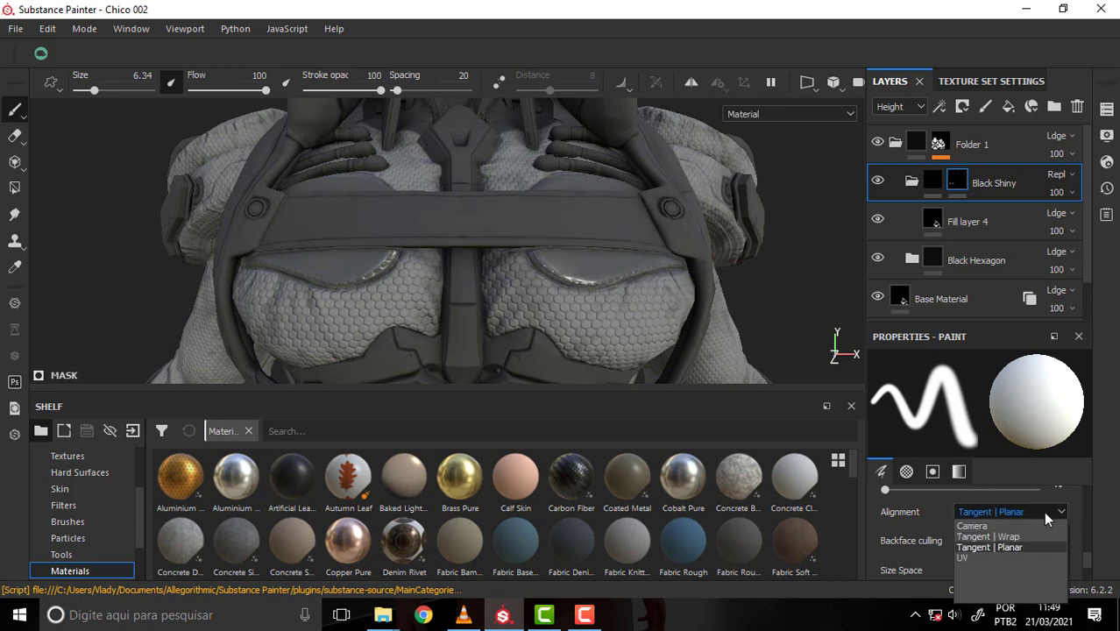
left_click(967, 558)
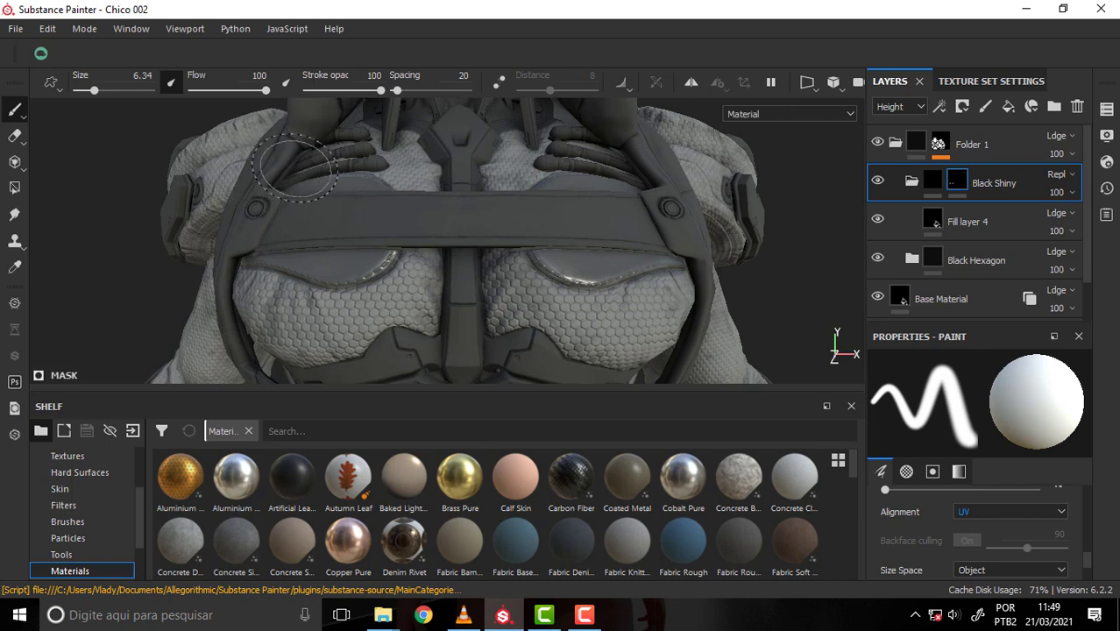
left_click(1037, 513)
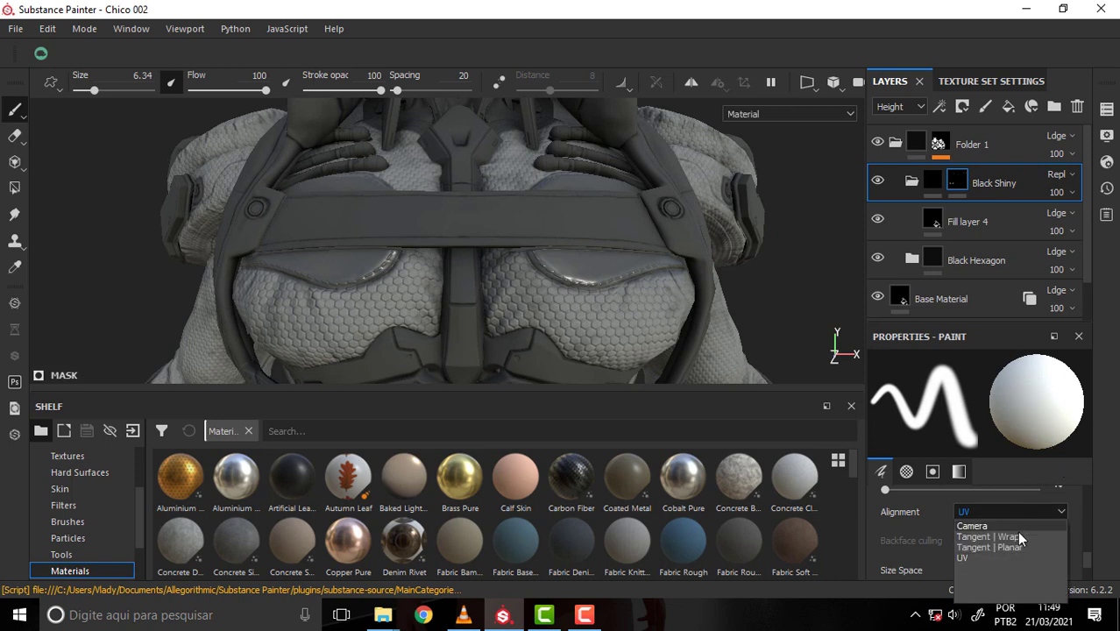
left_click(1015, 536)
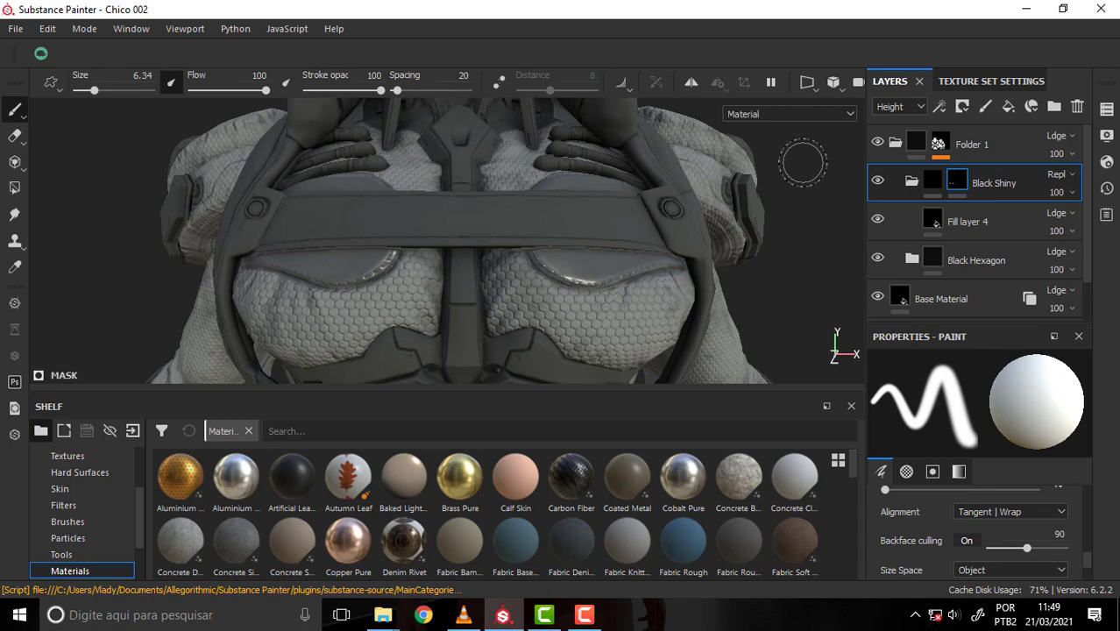
- Frame the hexagon shoulder pad, shrink the brush to 1.43, and paint a smooth stroke across it
mouse_move(802, 162)
left_mouse_down("alt")
mouse_move(682, 299)
mouse_move(688, 273)
left_mouse_up("alt")
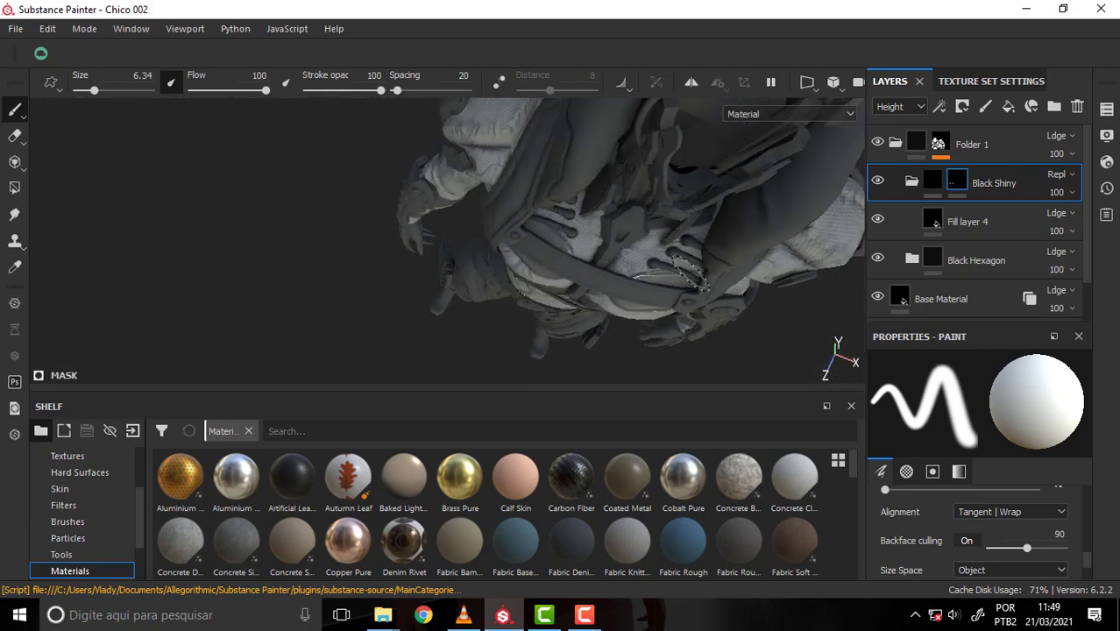
left_click_drag(727, 175, 596, 250, "alt")
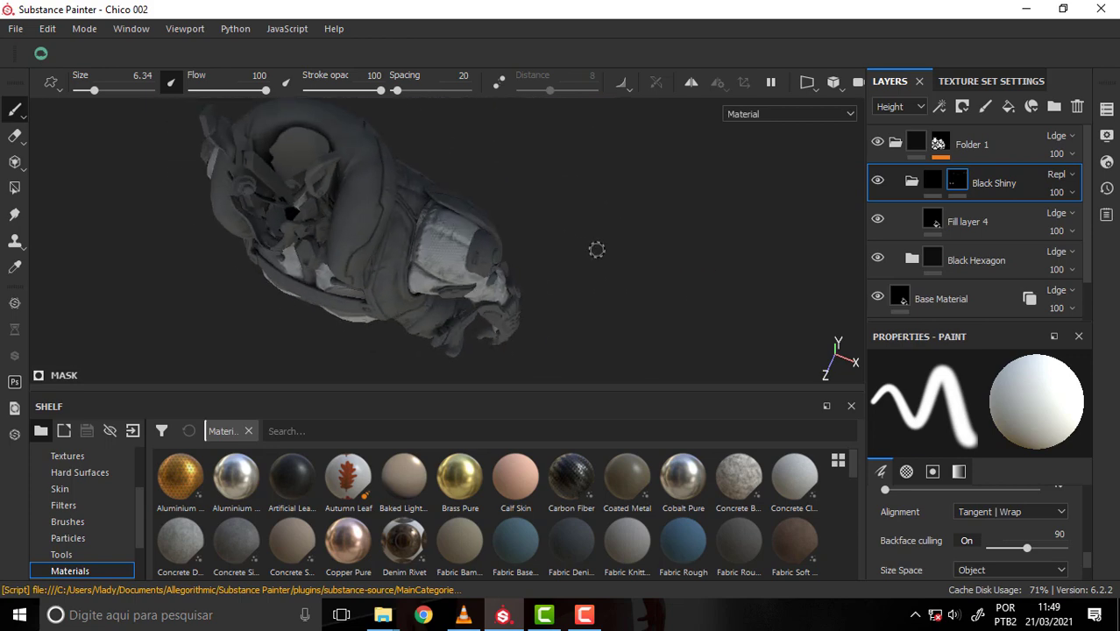
scroll(608, 230, "up", 5)
mouse_move(637, 237)
middle_mouse_down("alt")
mouse_move(605, 164)
mouse_move(611, 120)
middle_mouse_up("alt")
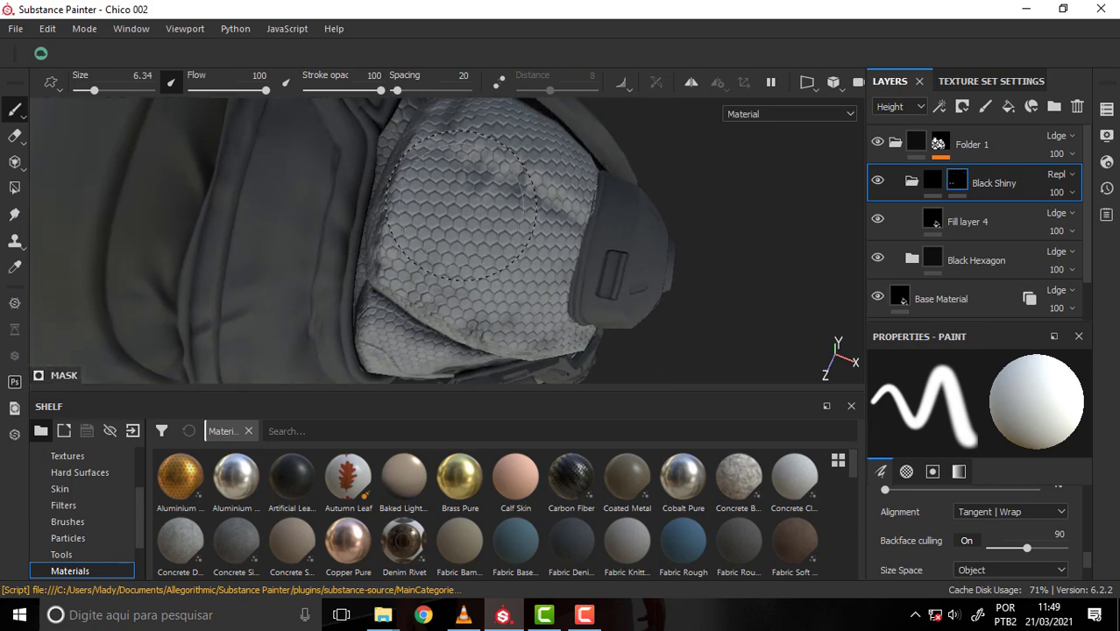
left_click_drag(86, 96, 85, 99)
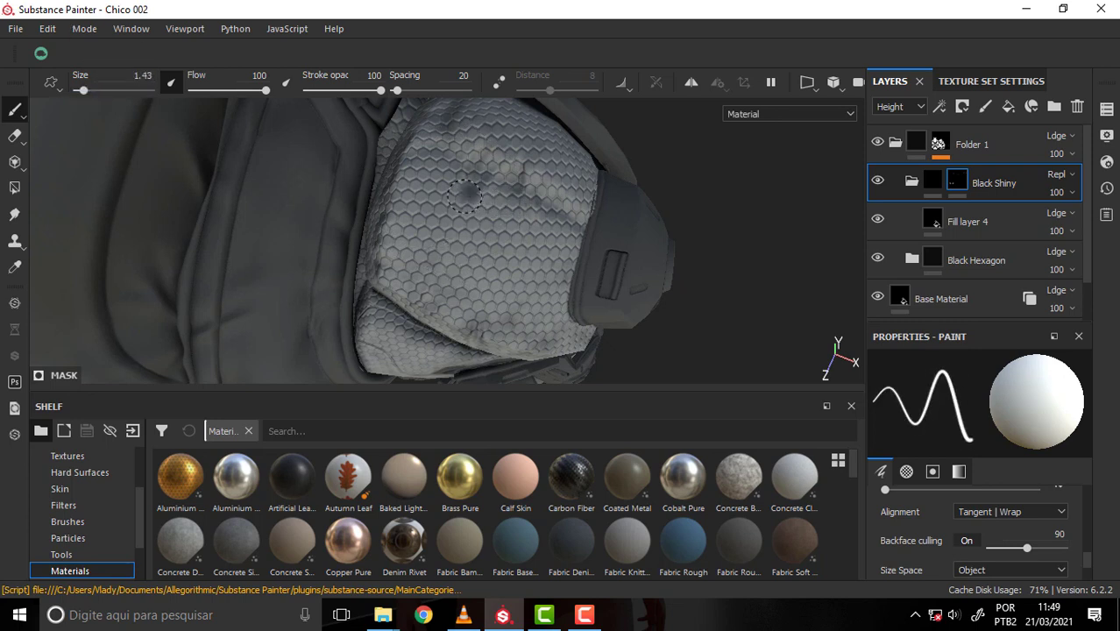
left_click_drag(453, 238, 543, 230)
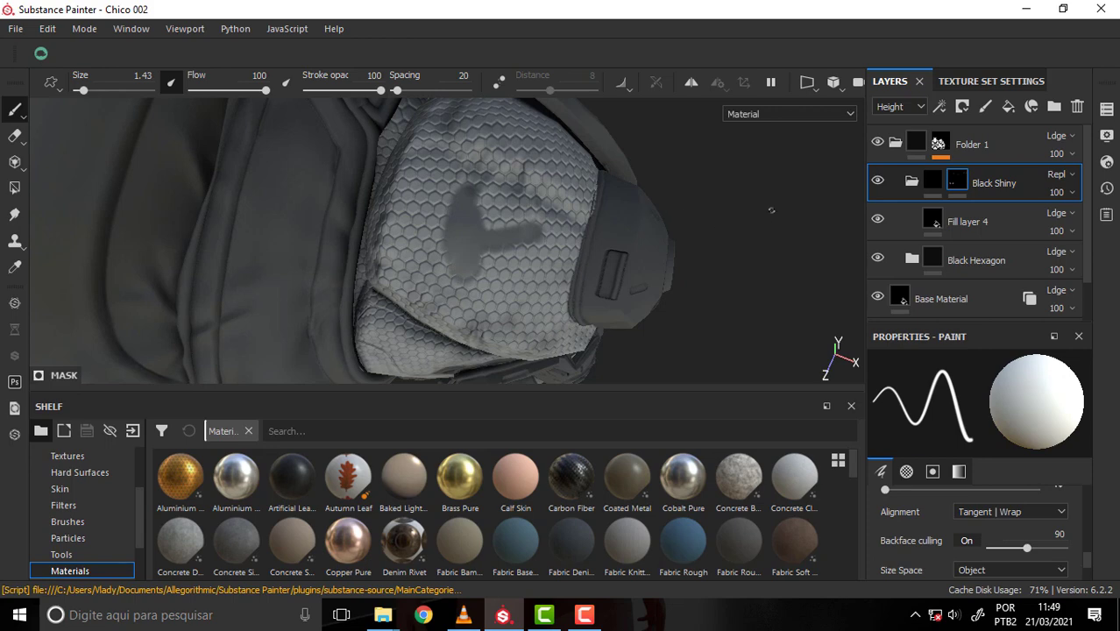
mouse_move(772, 203)
left_mouse_down("alt")
mouse_move(742, 252)
mouse_move(730, 221)
left_mouse_up("alt")
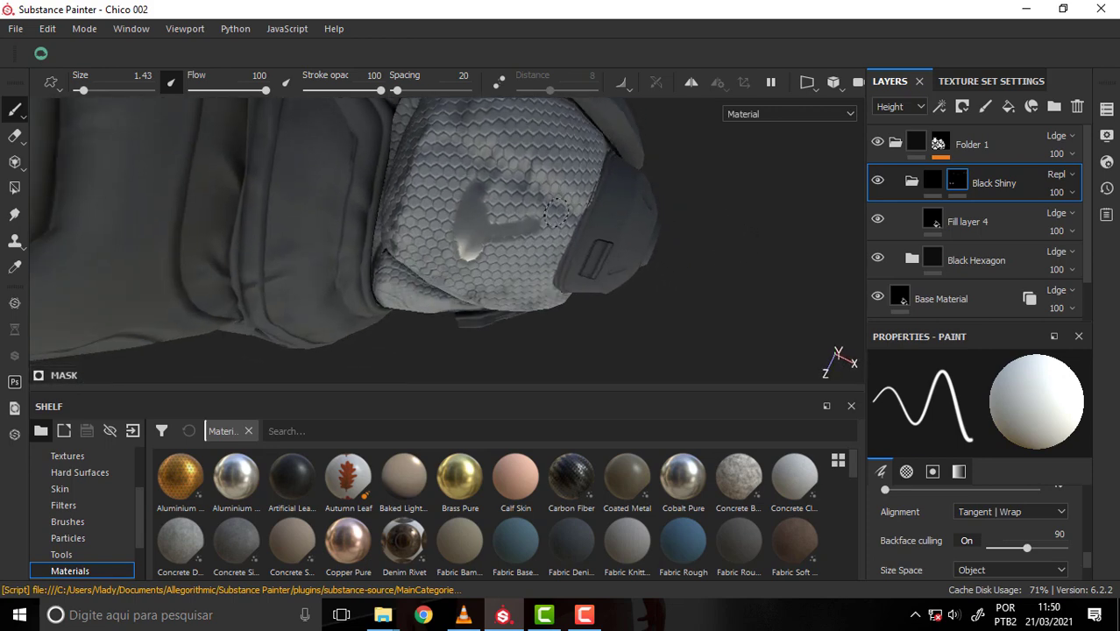
- Turn on Lazy Mouse and paint a first steady stroke down the shoulder pad
left_click(497, 80)
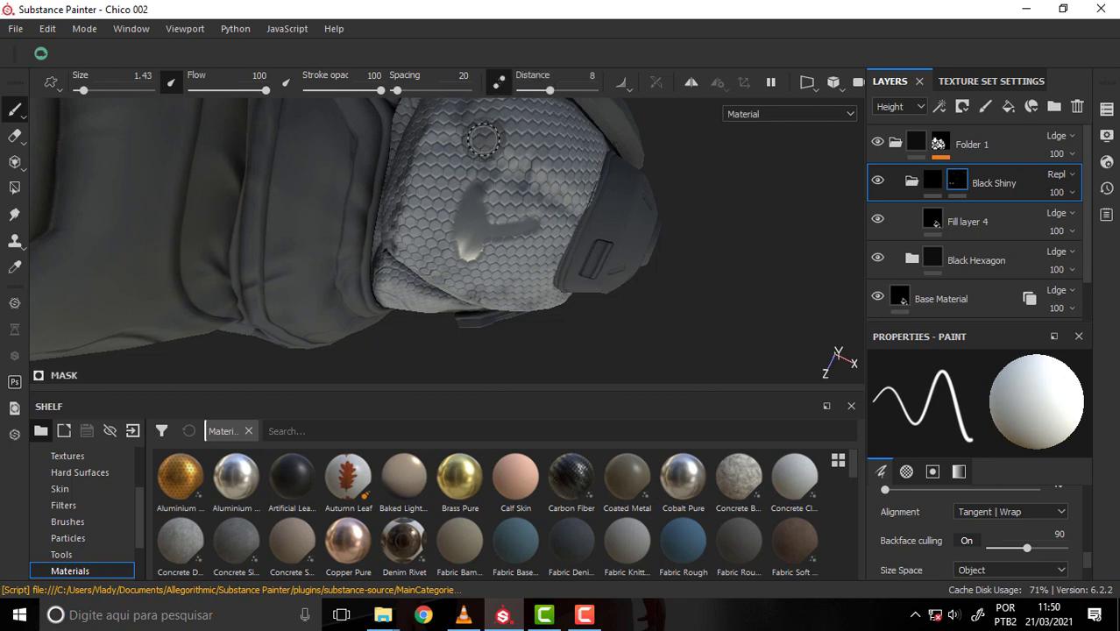
mouse_move(462, 153)
left_mouse_down()
mouse_move(481, 269)
mouse_move(557, 189)
mouse_move(570, 150)
mouse_move(478, 136)
left_mouse_up()
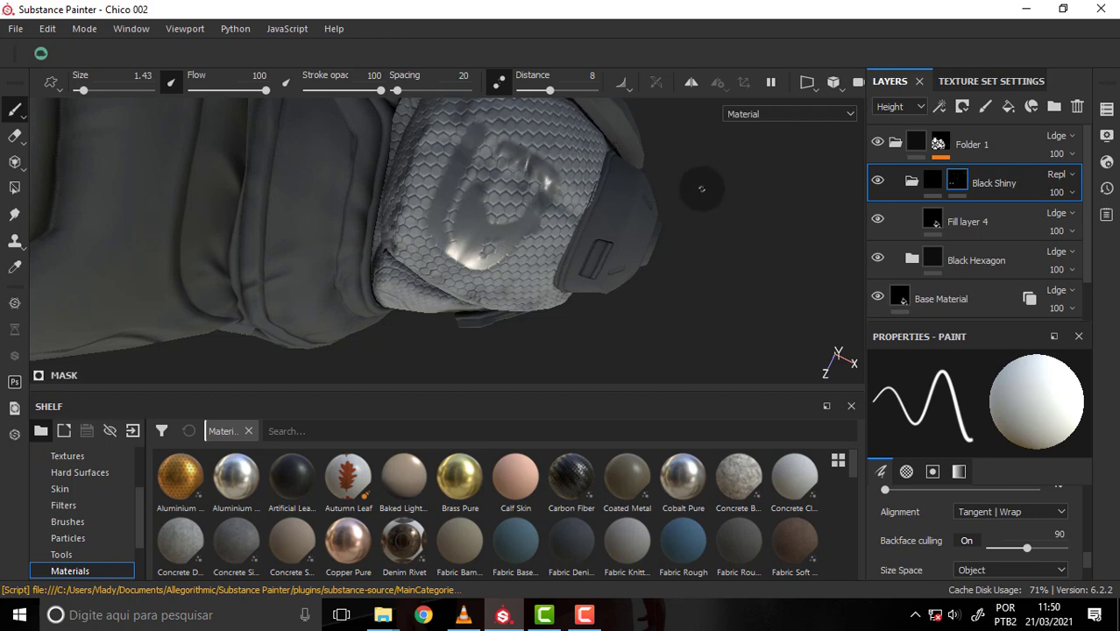
left_click_drag(768, 202, 768, 202, "alt")
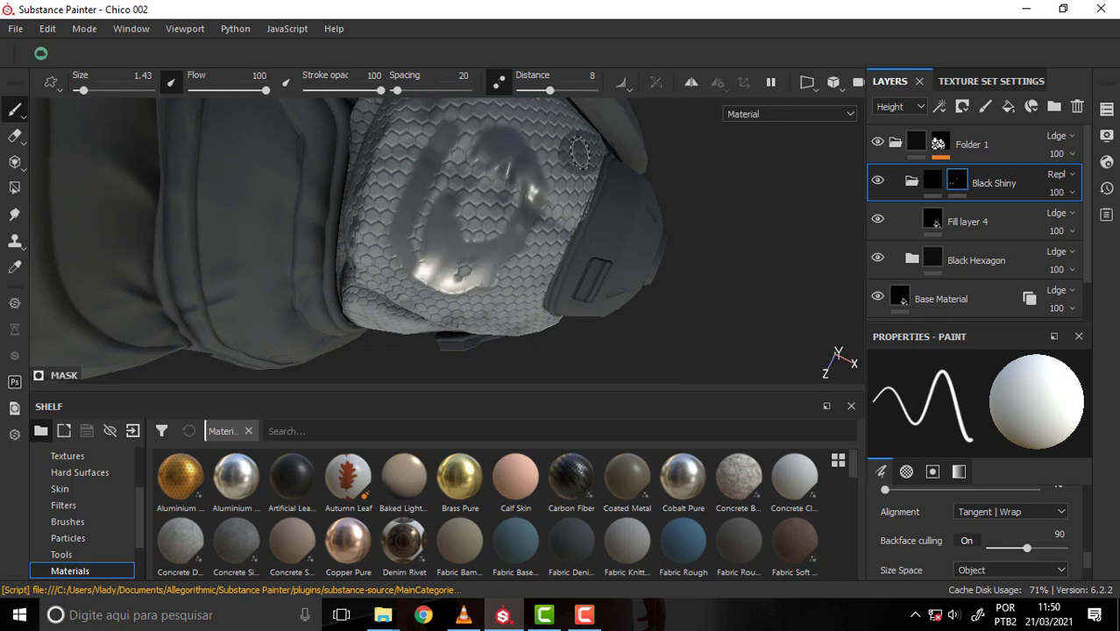
- Paint glossy strokes over the pad's upper right, left side, centre and right edge
left_click_drag(574, 154, 511, 297)
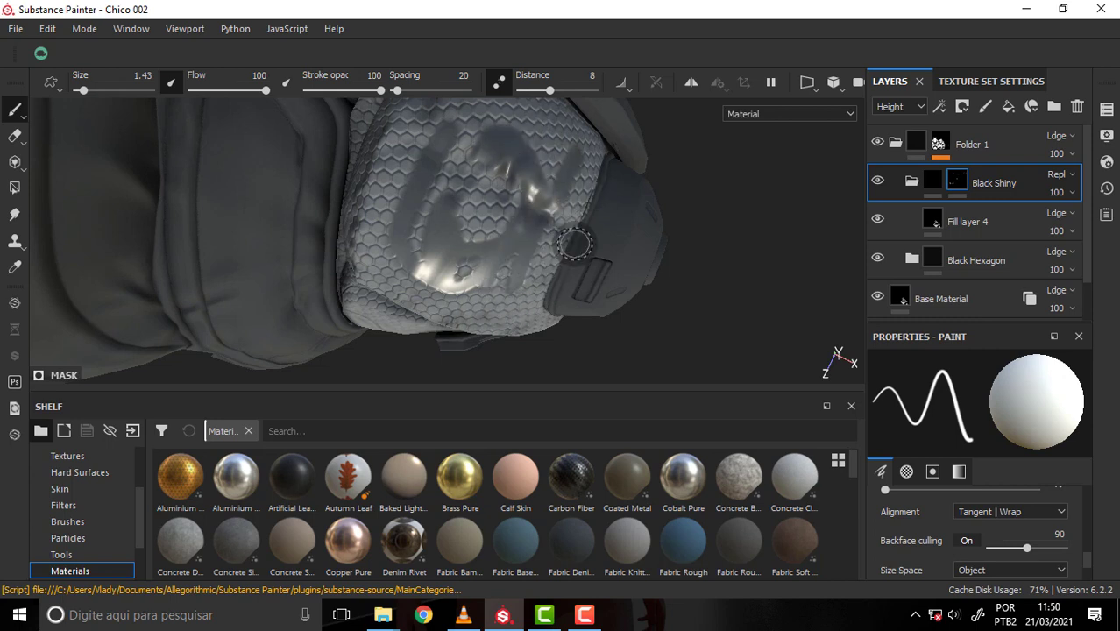
left_click_drag(429, 122, 385, 267)
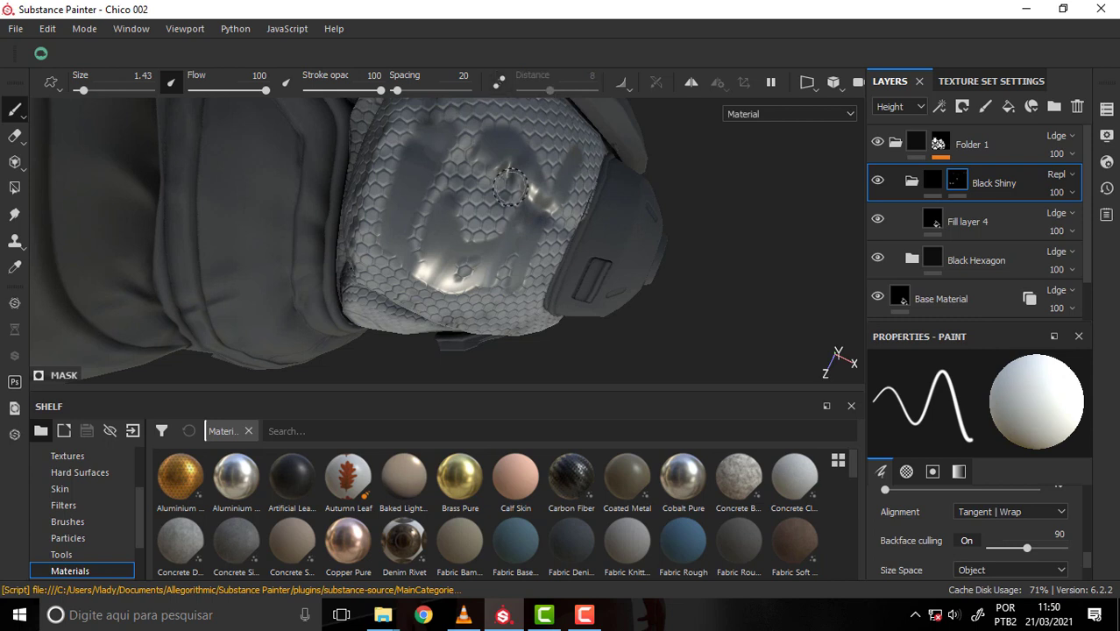
left_click_drag(503, 200, 501, 186)
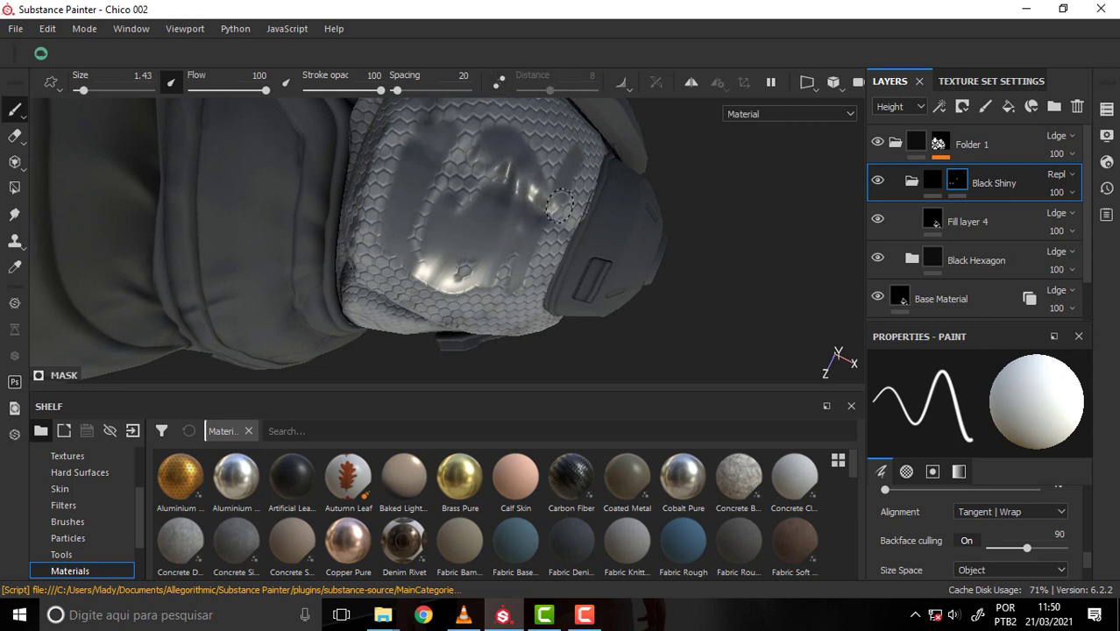
left_click_drag(591, 169, 553, 266)
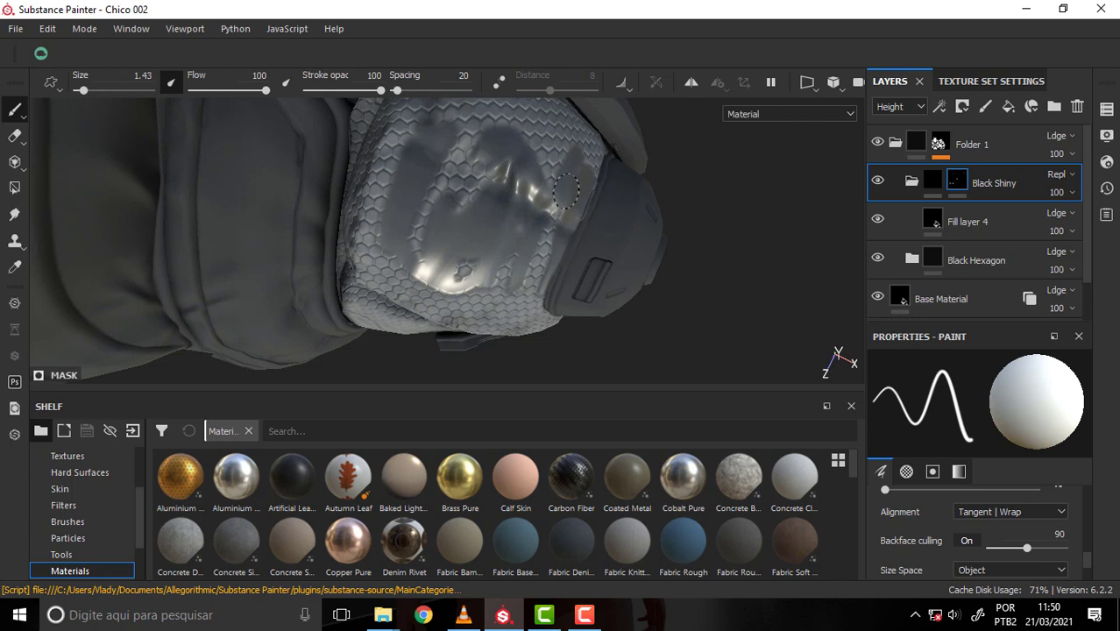
left_click_drag(567, 189, 535, 295)
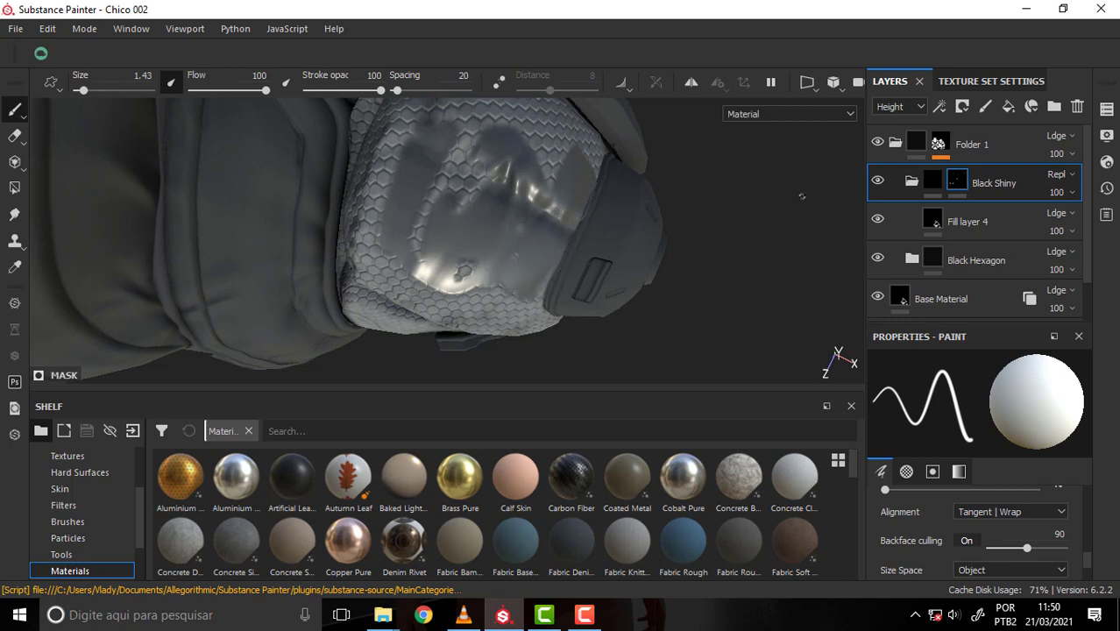
mouse_move(805, 219)
left_mouse_down("alt")
mouse_move(775, 213)
mouse_move(783, 296)
mouse_move(758, 182)
mouse_move(708, 225)
left_mouse_up("alt")
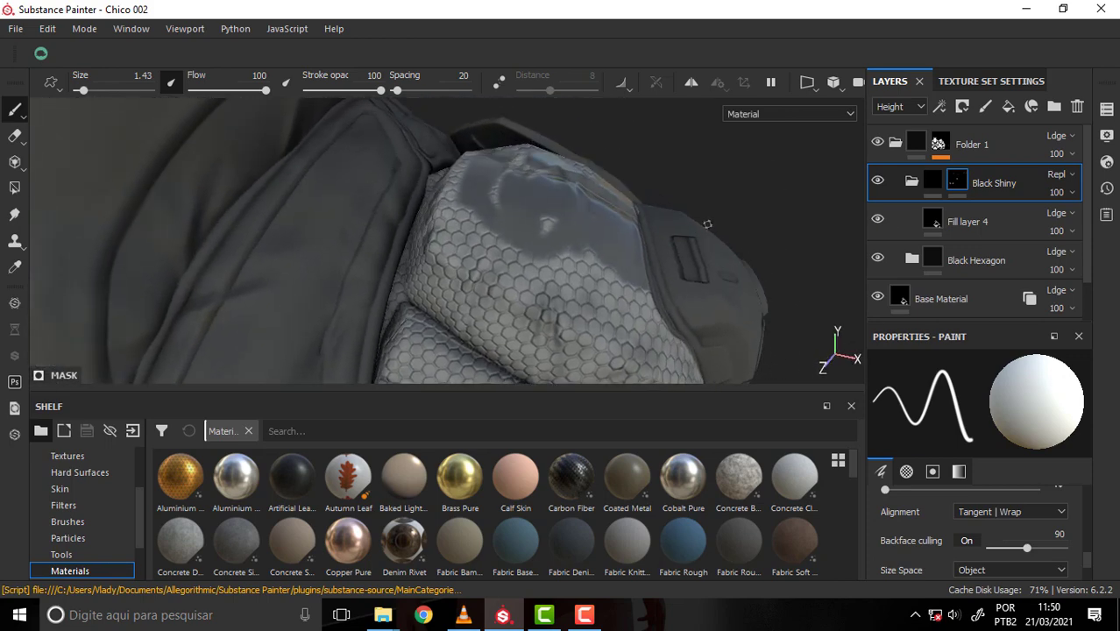
- Paint three more glossy strokes over the pad's upper area, then zoom out to check
left_click_drag(557, 247, 600, 275)
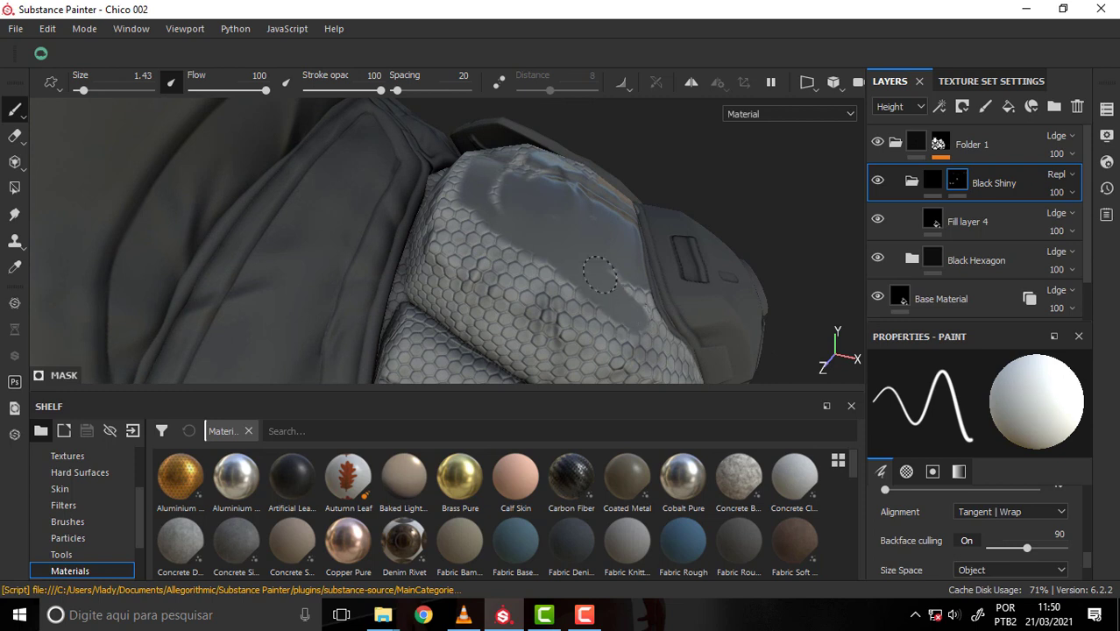
left_click_drag(659, 333, 508, 181)
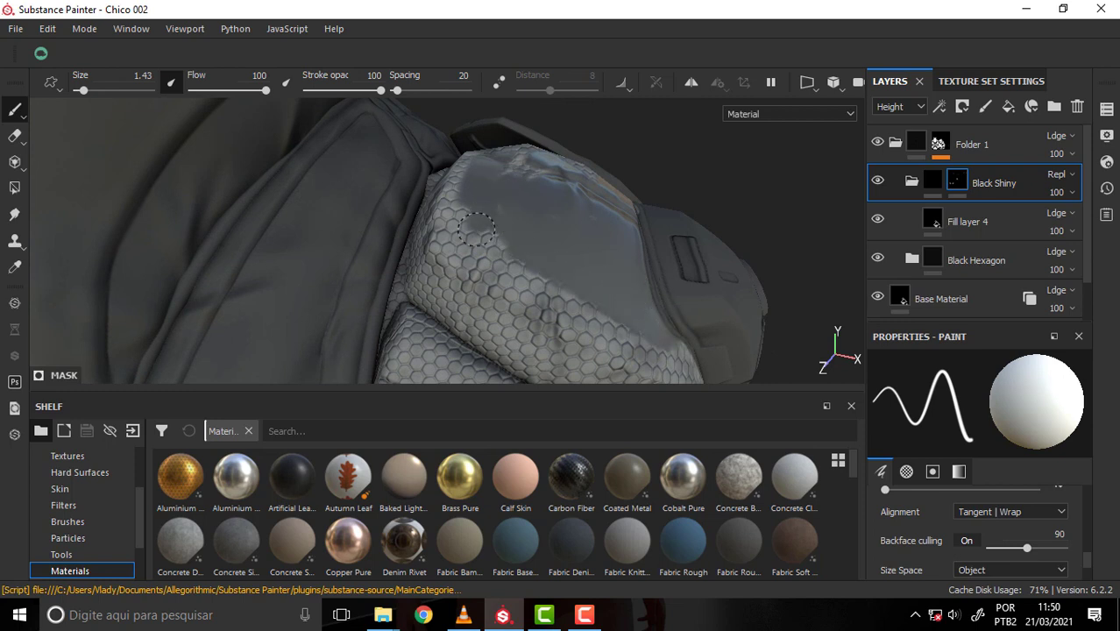
mouse_move(476, 230)
left_mouse_down()
mouse_move(471, 260)
mouse_move(492, 273)
left_mouse_up()
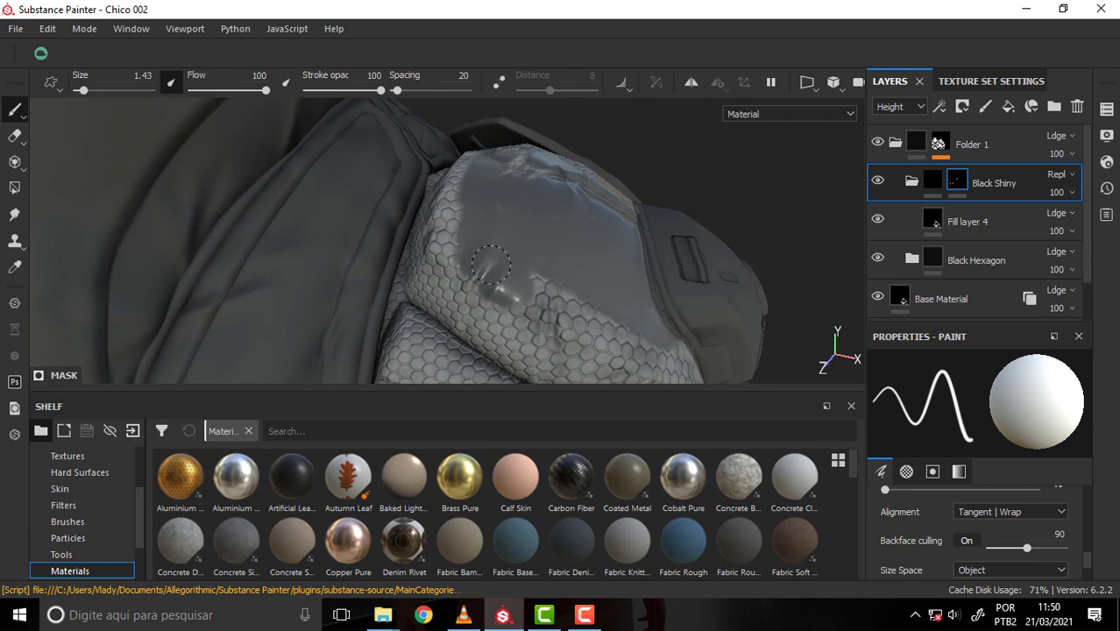
mouse_move(607, 236)
left_mouse_down("alt")
mouse_move(628, 240)
mouse_move(538, 200)
mouse_move(659, 206)
left_mouse_up("alt")
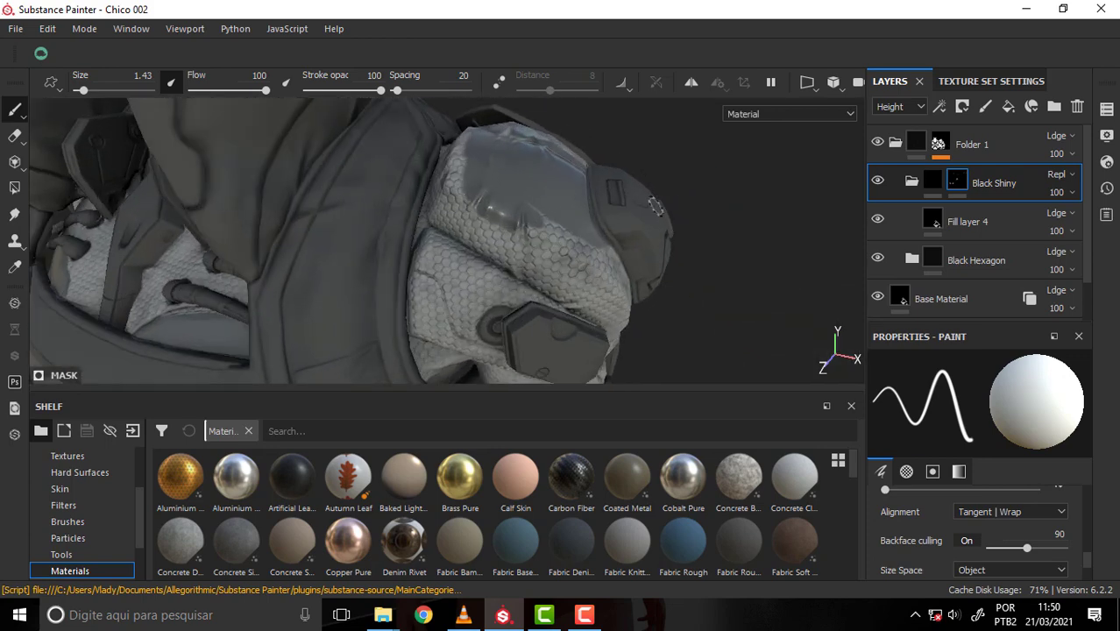
mouse_move(699, 176)
left_mouse_down("alt")
mouse_move(481, 143)
mouse_move(495, 201)
mouse_move(688, 151)
left_mouse_up("alt")
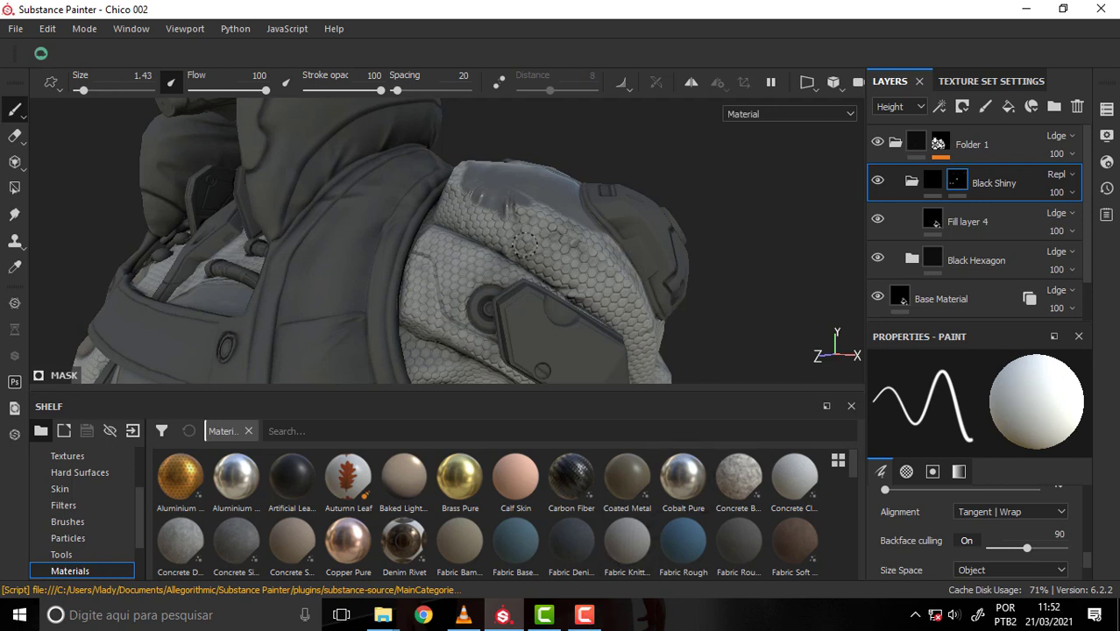
key("Tab")
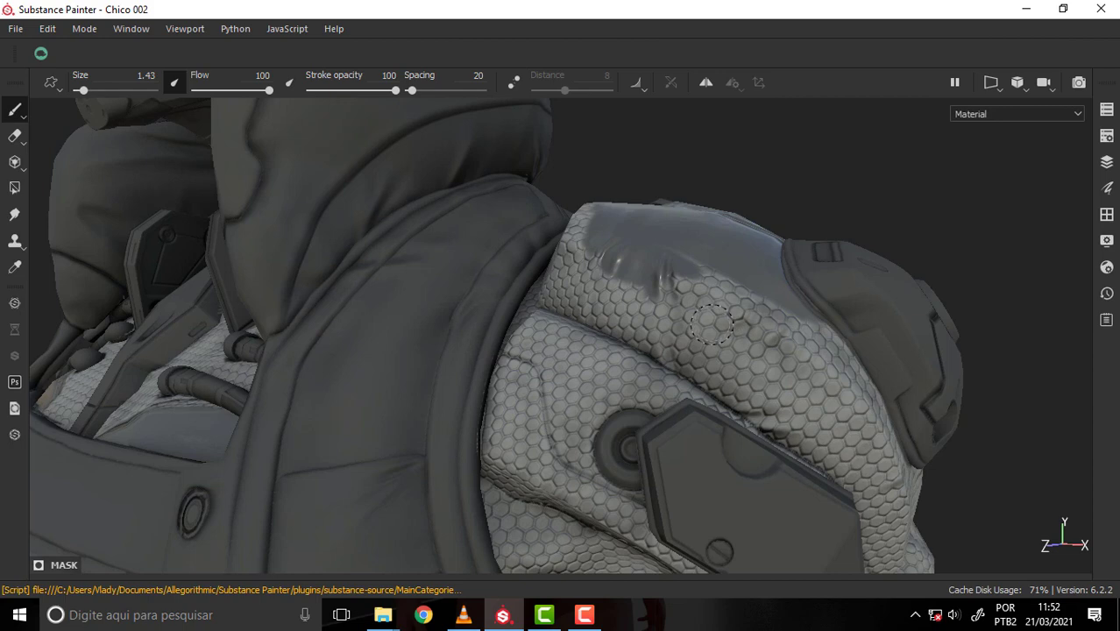
key("Tab")
key("Tab")
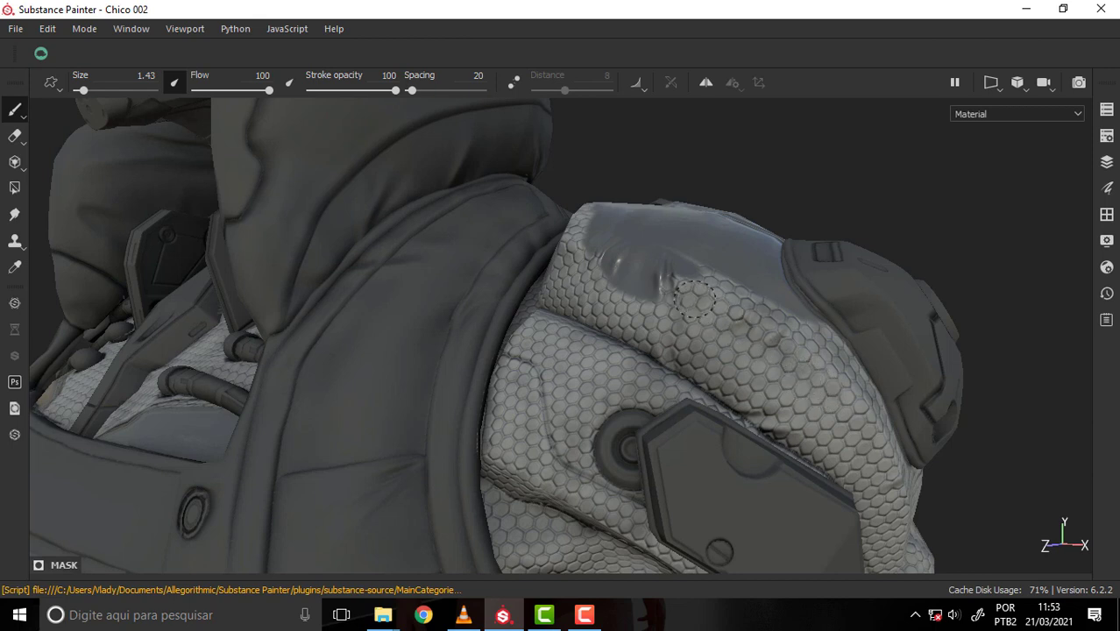
- Paint straight Shift-click height lines along the shoulder ridge
left_click_drag(692, 300, 778, 361)
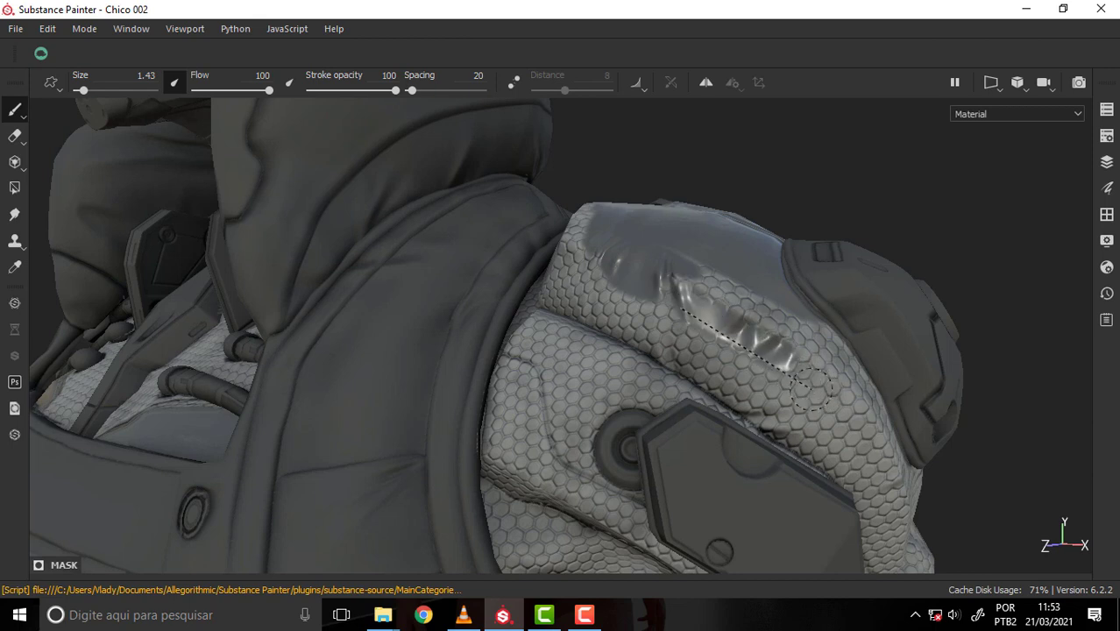
left_click(841, 419, "shift")
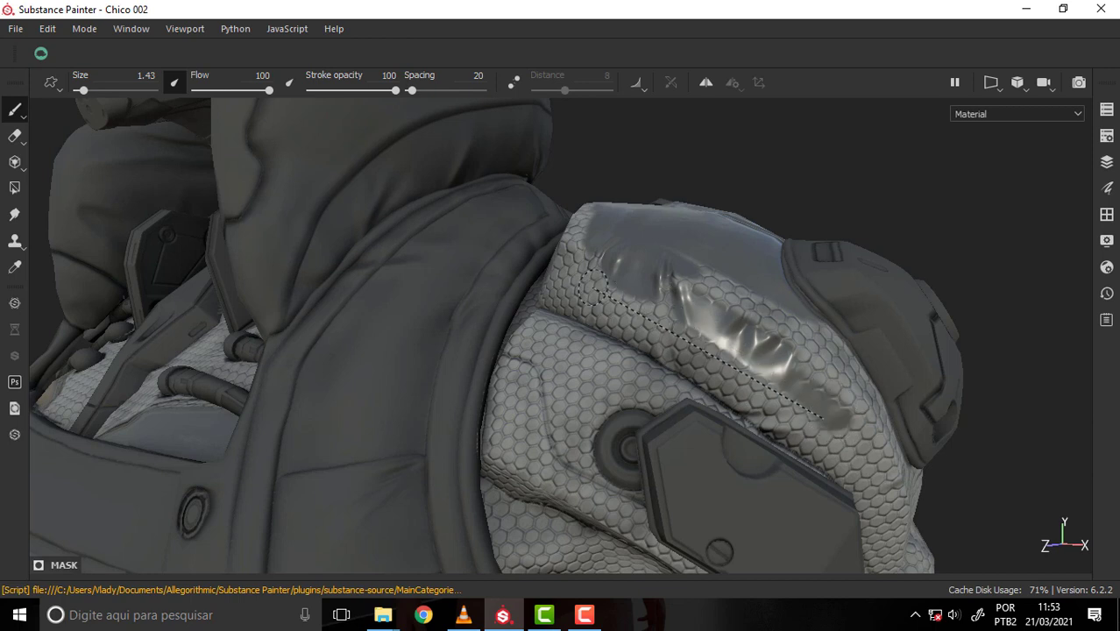
left_click(589, 273, "shift")
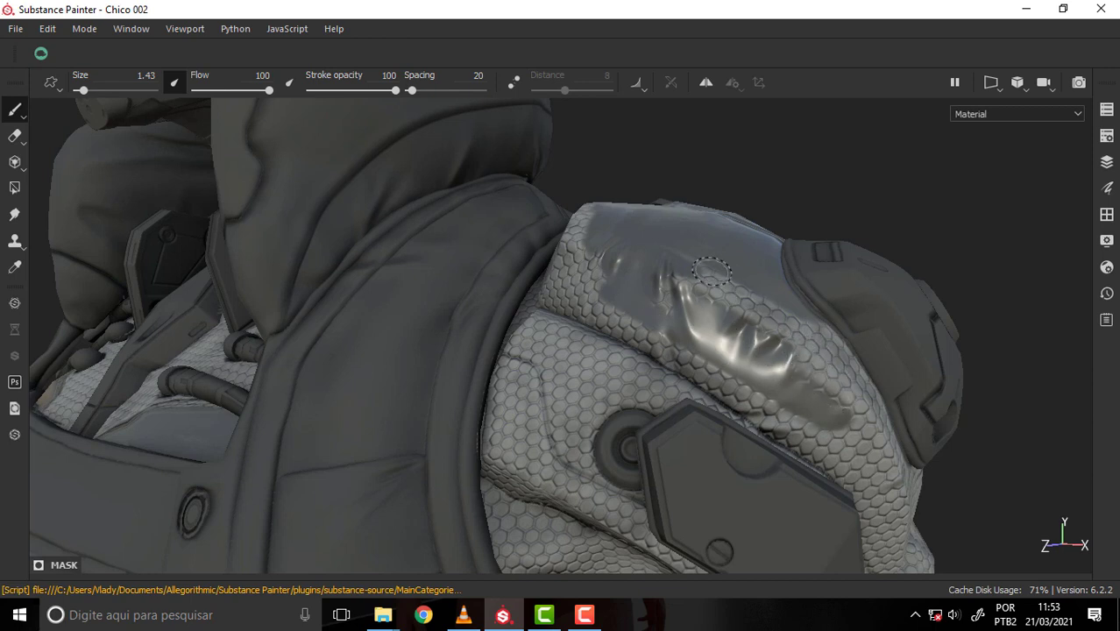
left_click_drag(706, 267, 815, 355)
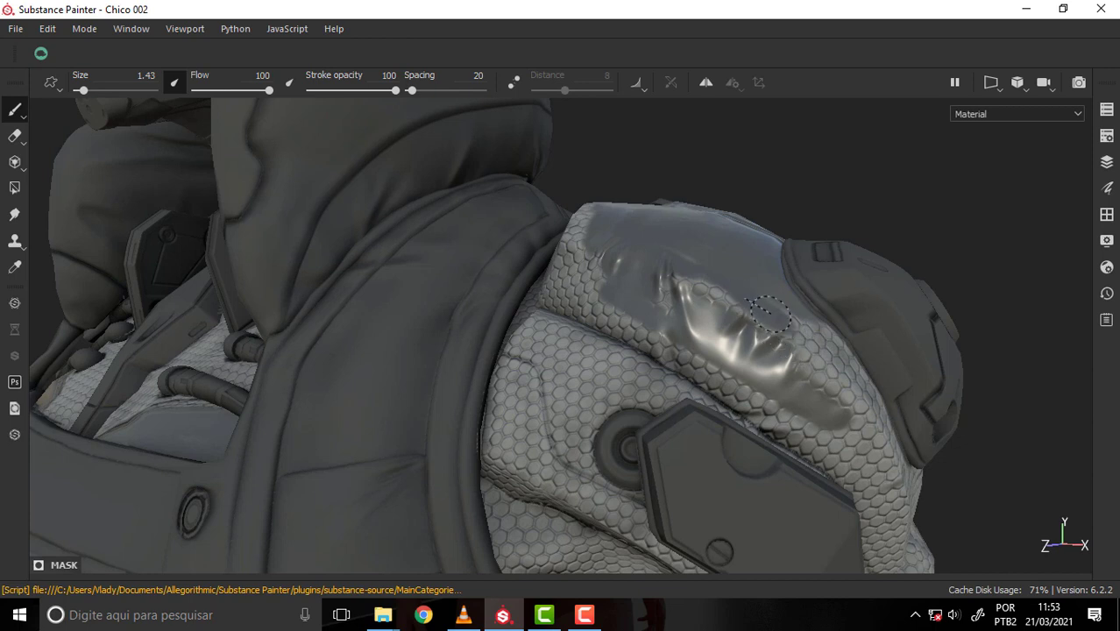
left_click(866, 431, "shift")
- Spread glossy paint up over the hexagons, reframe the pad, and toggle the panels with Tab
left_click_drag(859, 453, 824, 391)
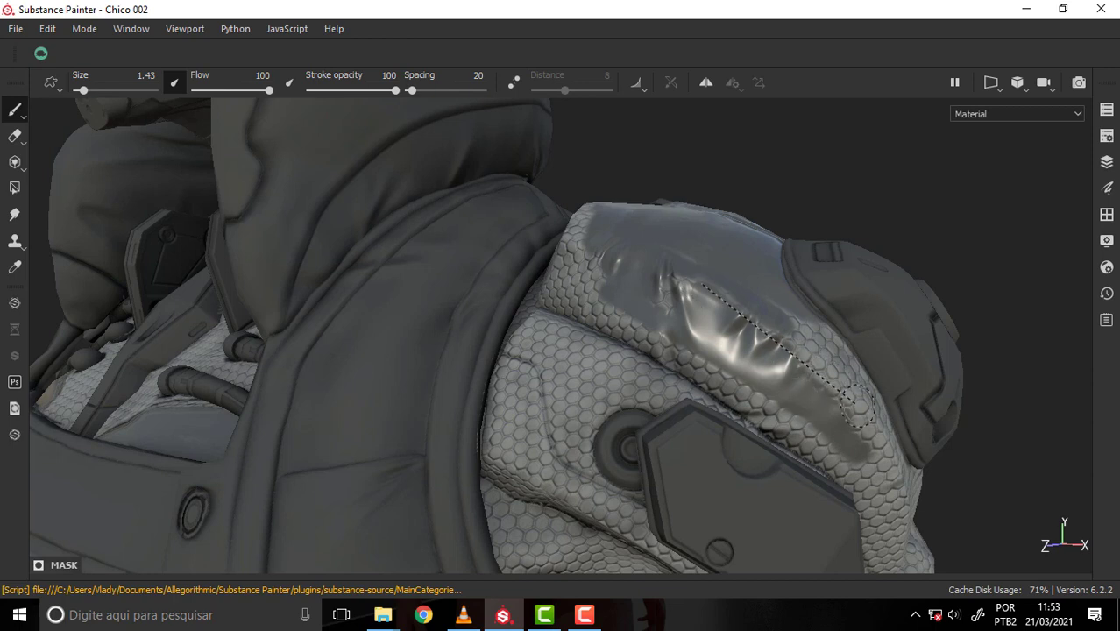
mouse_move(826, 374)
left_mouse_down()
mouse_move(809, 379)
mouse_move(692, 260)
mouse_move(619, 286)
mouse_move(614, 308)
mouse_move(774, 369)
left_mouse_up()
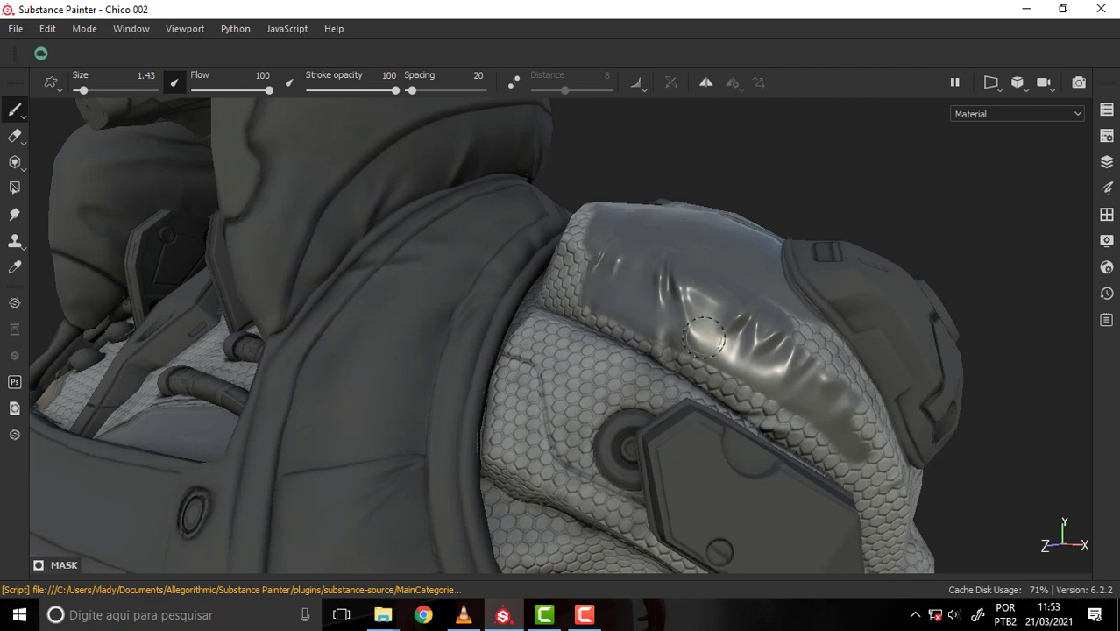
scroll(737, 241, "up", 2)
scroll(736, 241, "down", 3)
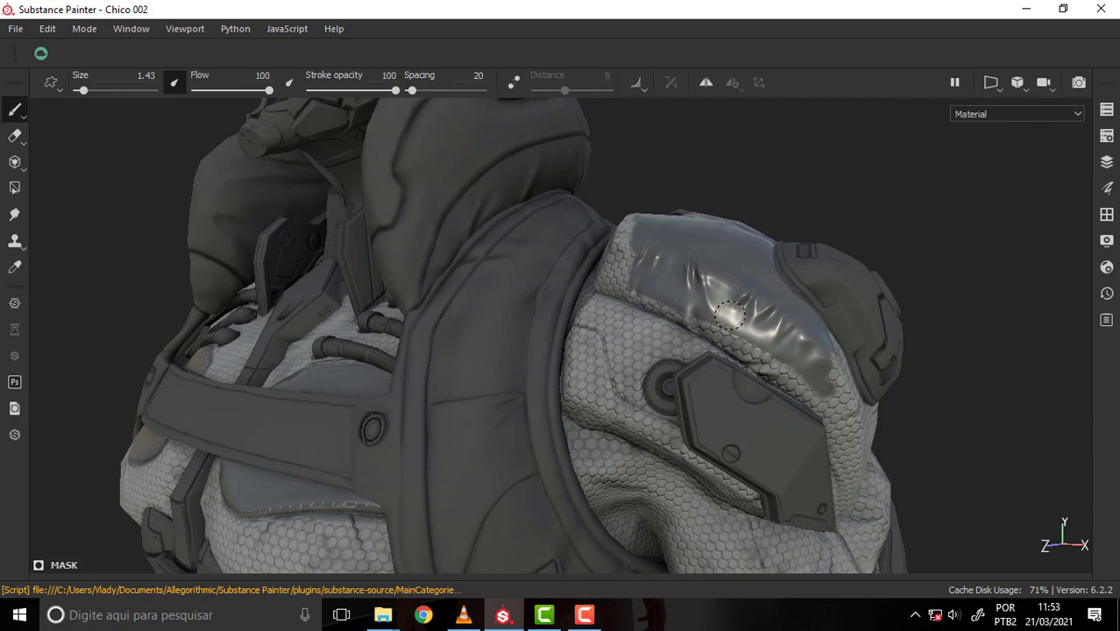
mouse_move(638, 517)
left_mouse_down("alt")
mouse_move(689, 257)
mouse_move(651, 245)
mouse_move(732, 263)
mouse_move(600, 287)
left_mouse_up("alt")
right_click_drag(600, 287, 734, 330, "alt")
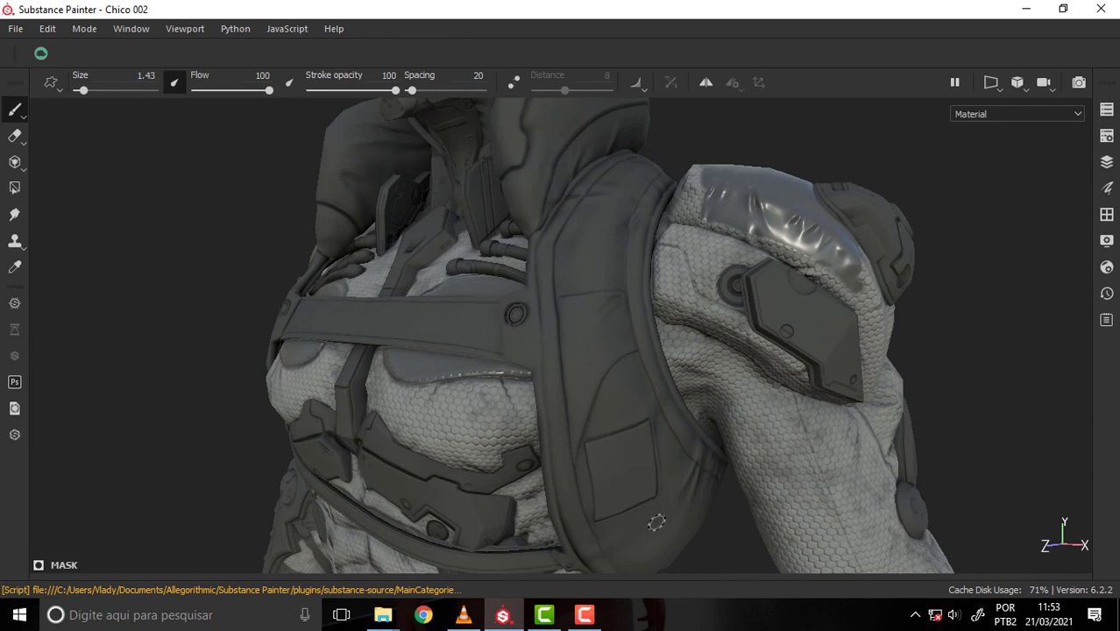
key("Tab")
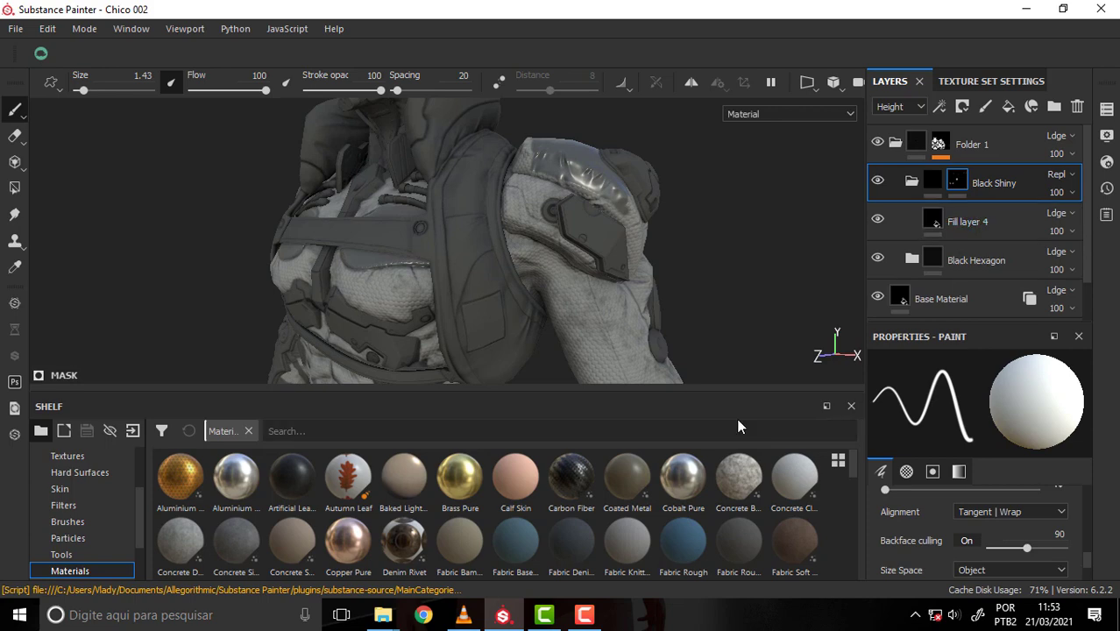
key("Tab")
key("Tab")
left_click(584, 614)
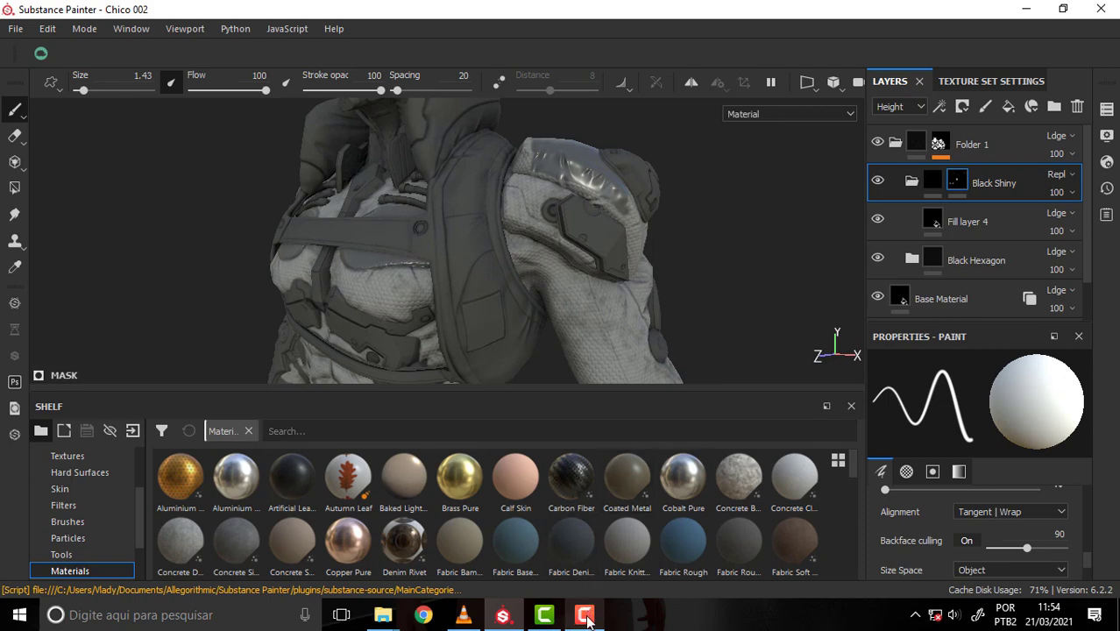
left_click(966, 481)
left_click(842, 493)
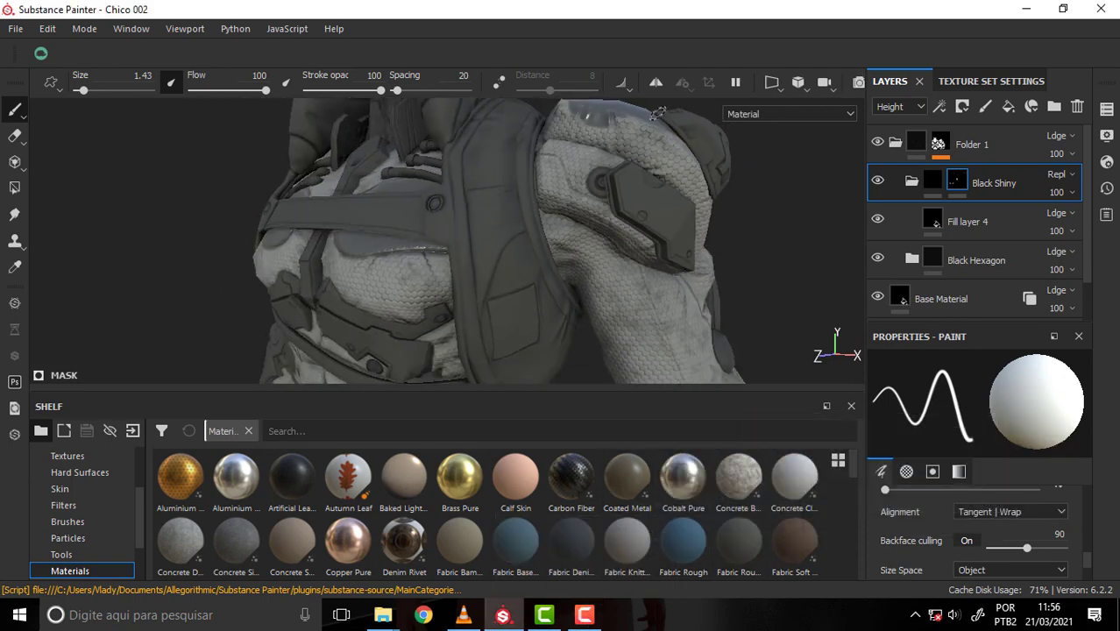
mouse_move(664, 166)
left_mouse_down("alt")
mouse_move(654, 106)
mouse_move(640, 142)
left_mouse_up("alt")
mouse_move(561, 215)
left_mouse_down("alt")
mouse_move(610, 272)
mouse_move(735, 206)
mouse_move(733, 280)
mouse_move(751, 230)
mouse_move(683, 184)
mouse_move(600, 258)
mouse_move(671, 183)
mouse_move(749, 5)
mouse_move(708, 150)
mouse_move(623, 180)
mouse_move(680, 184)
mouse_move(662, 195)
left_mouse_up("alt")
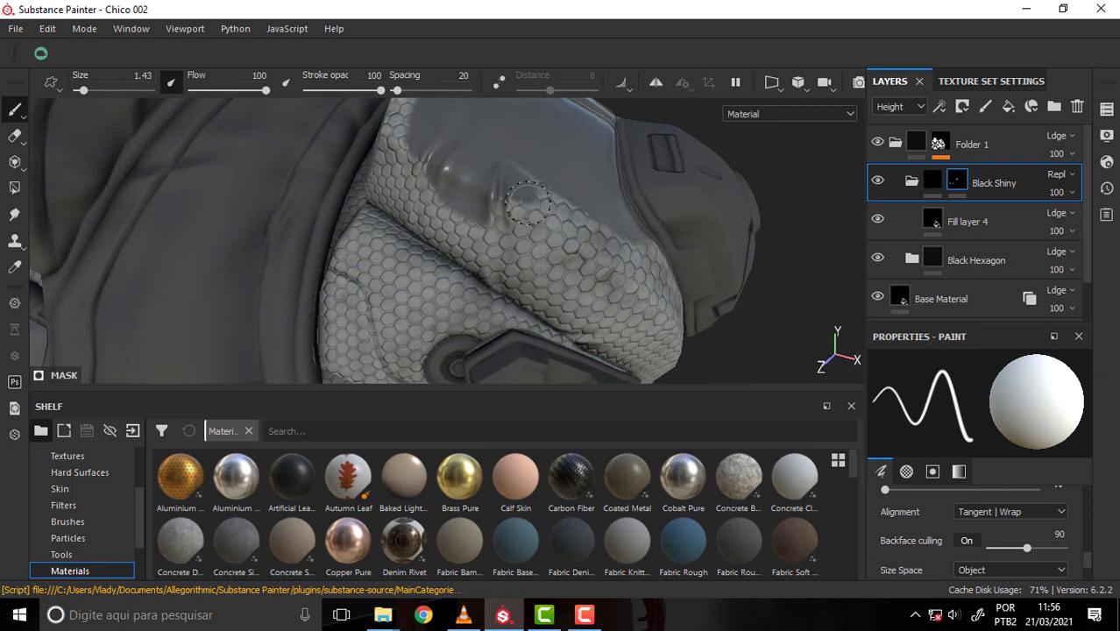
left_click_drag(1087, 561, 1083, 500)
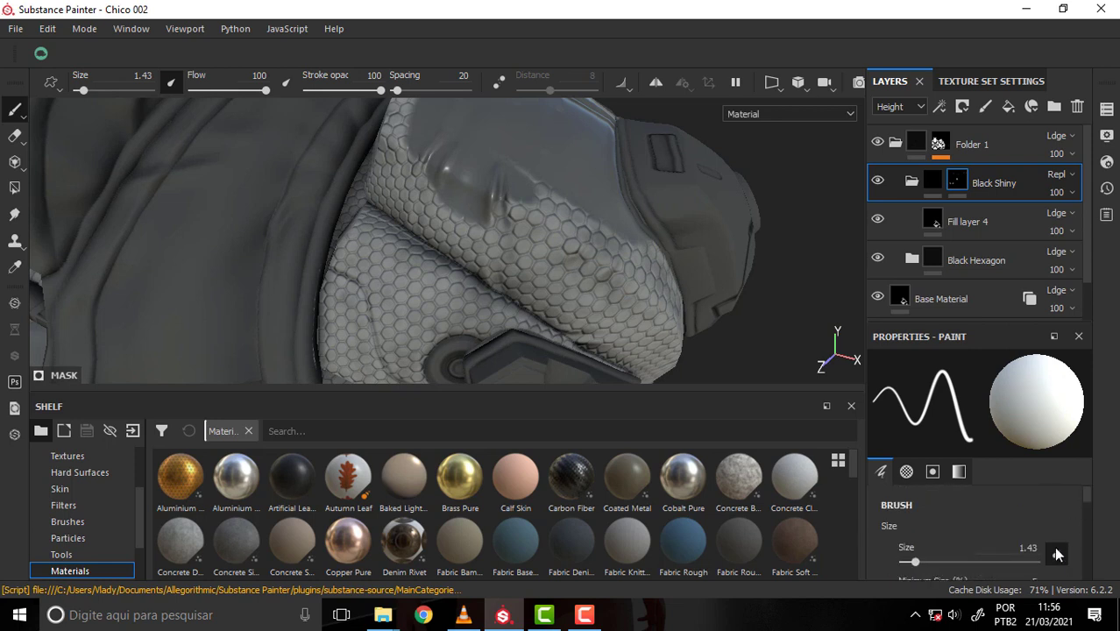
left_click(1057, 555)
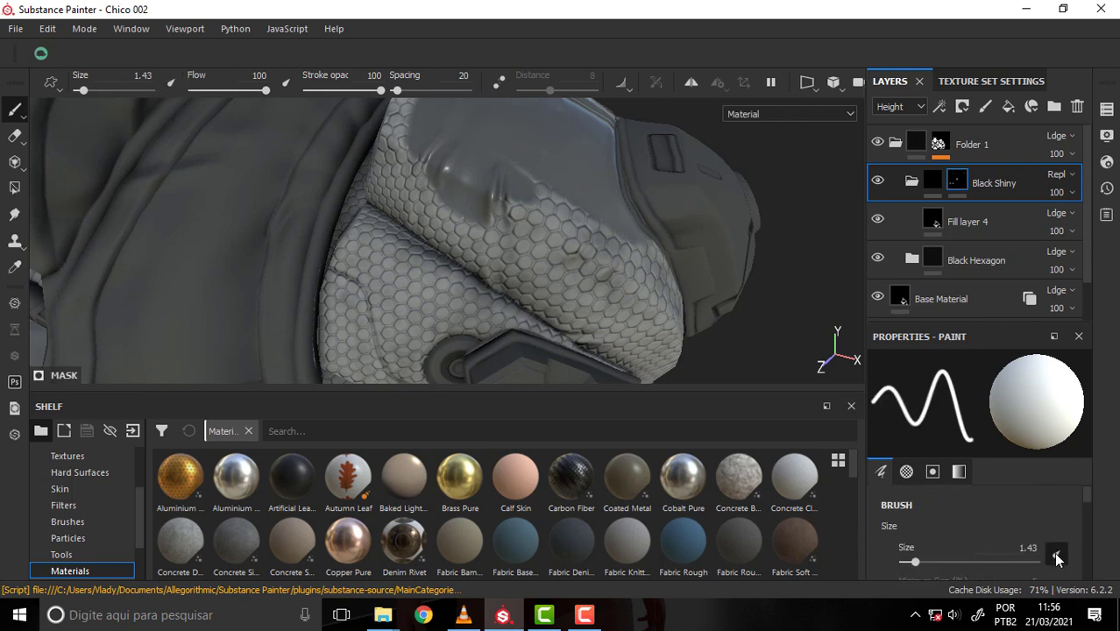
left_click(1054, 553)
left_click_drag(1086, 507, 1085, 515)
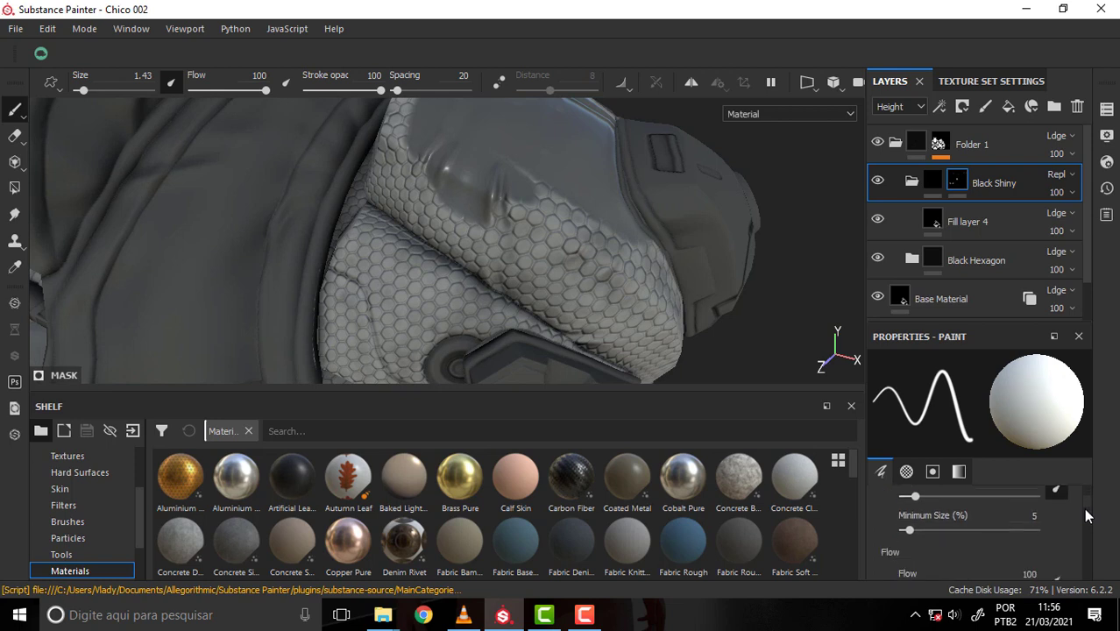
scroll(1088, 517, "up", 1)
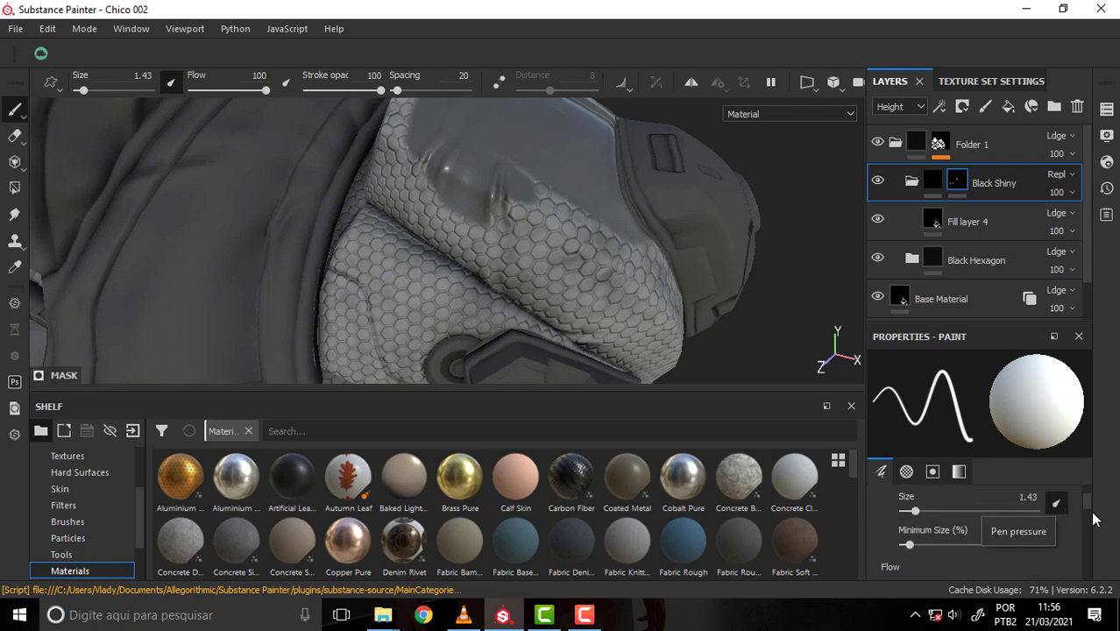
mouse_move(1087, 501)
left_mouse_down()
mouse_move(1093, 552)
mouse_move(1094, 470)
left_mouse_up()
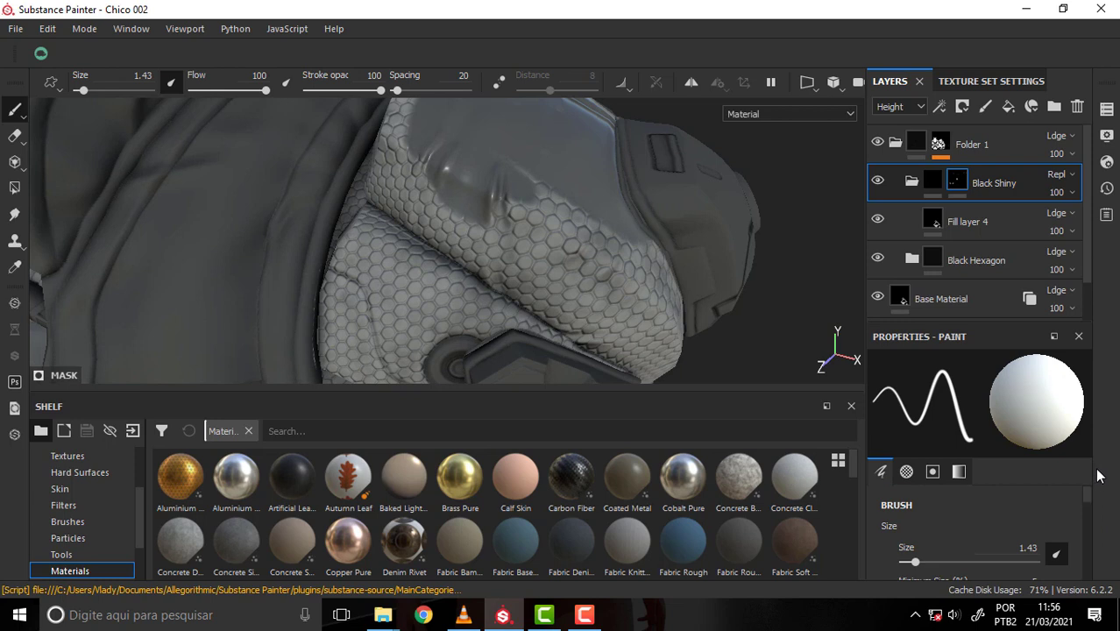
- Use Polygon Fill to add shoulder triangles to the Black Shiny mask
left_click(15, 189)
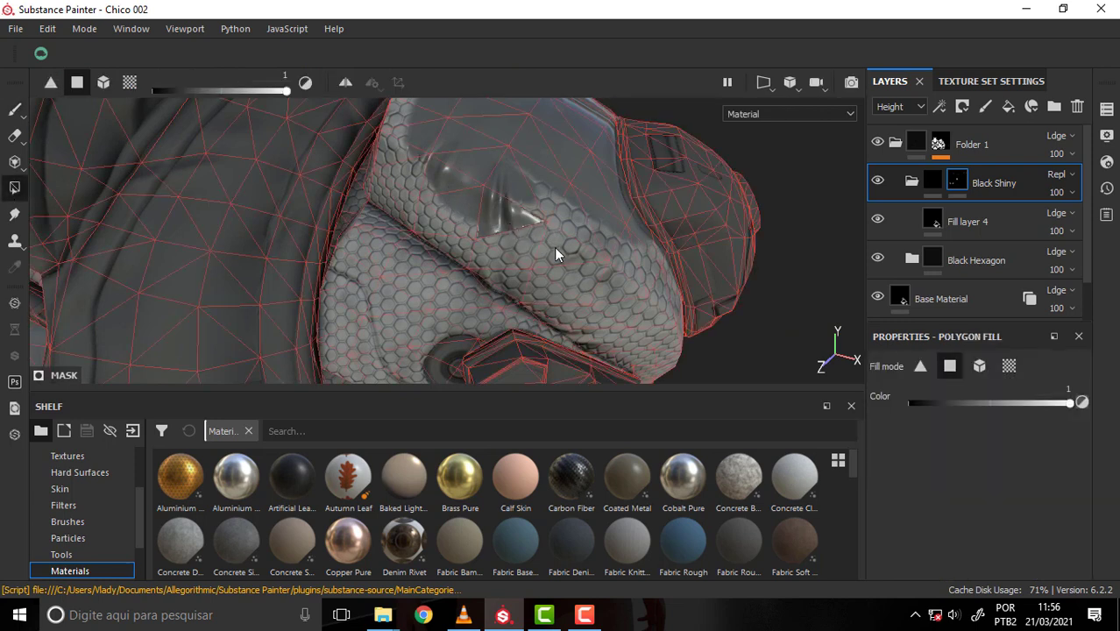
mouse_move(555, 252)
left_mouse_down()
mouse_move(581, 233)
mouse_move(545, 203)
left_mouse_up()
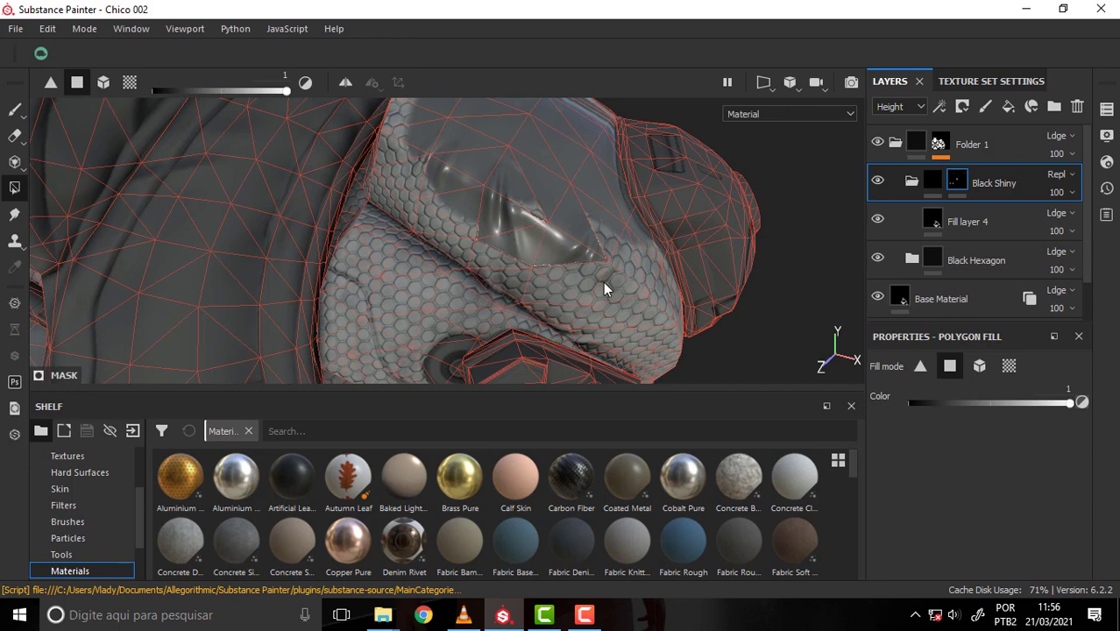
left_click(576, 293)
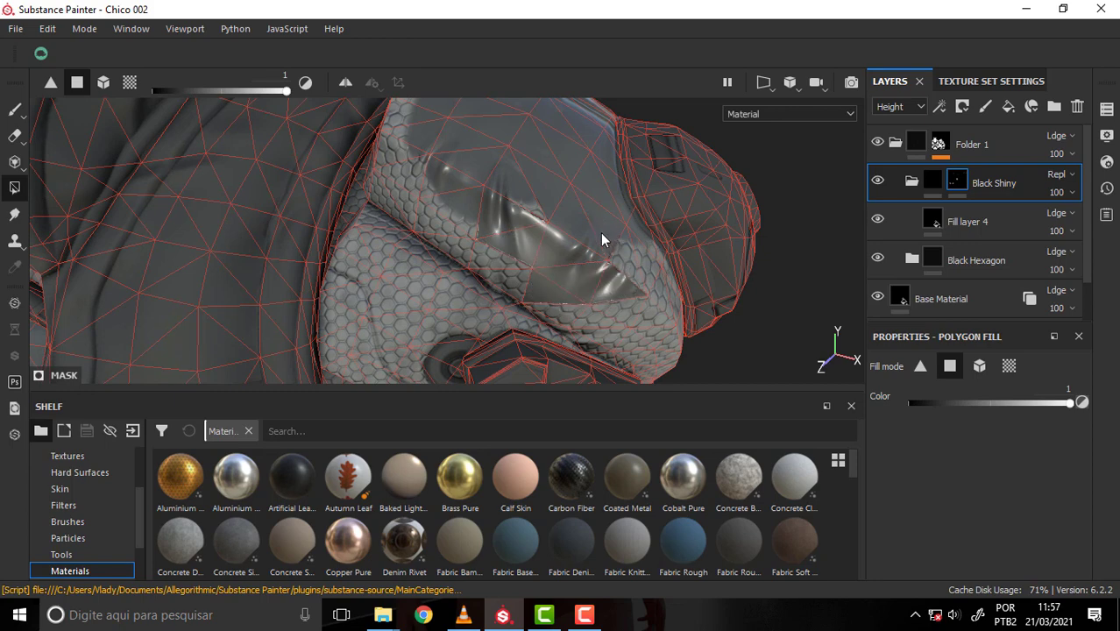
left_click(630, 288)
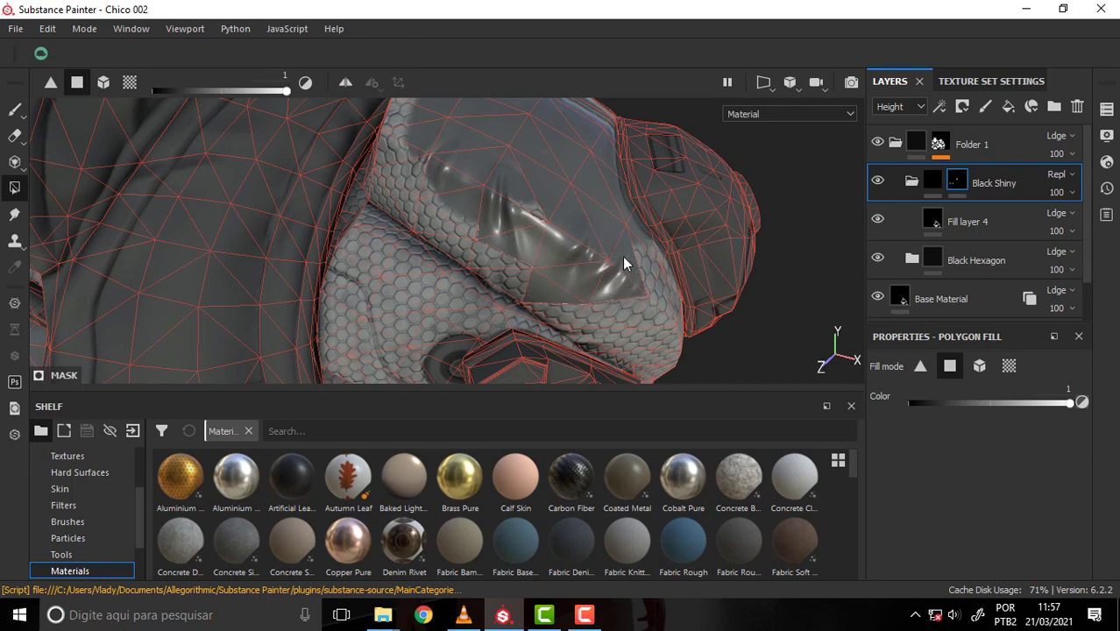
- Cycle the fill mode through triangles and quads to Mesh, and fill the whole shoulder mesh
left_click(919, 366)
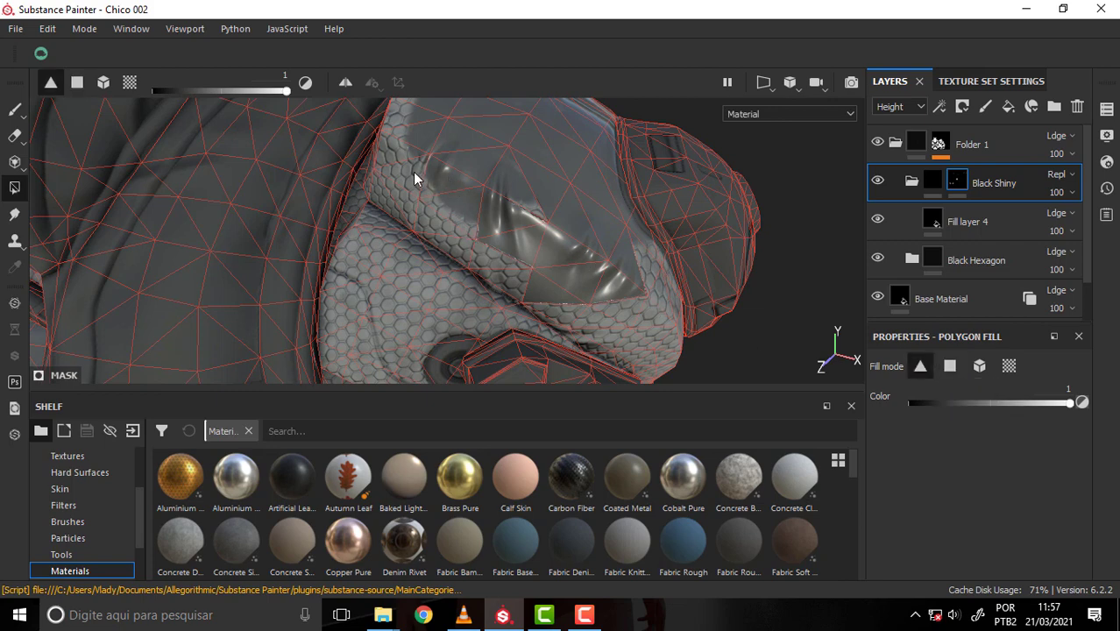
left_click(949, 366)
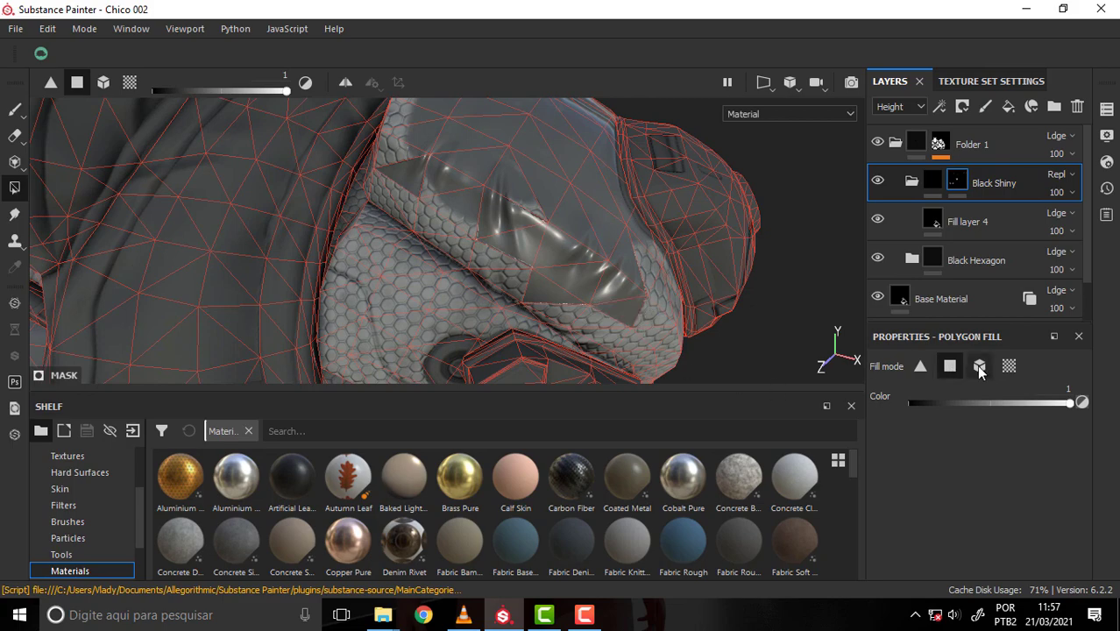
left_click(979, 365)
left_click(561, 253)
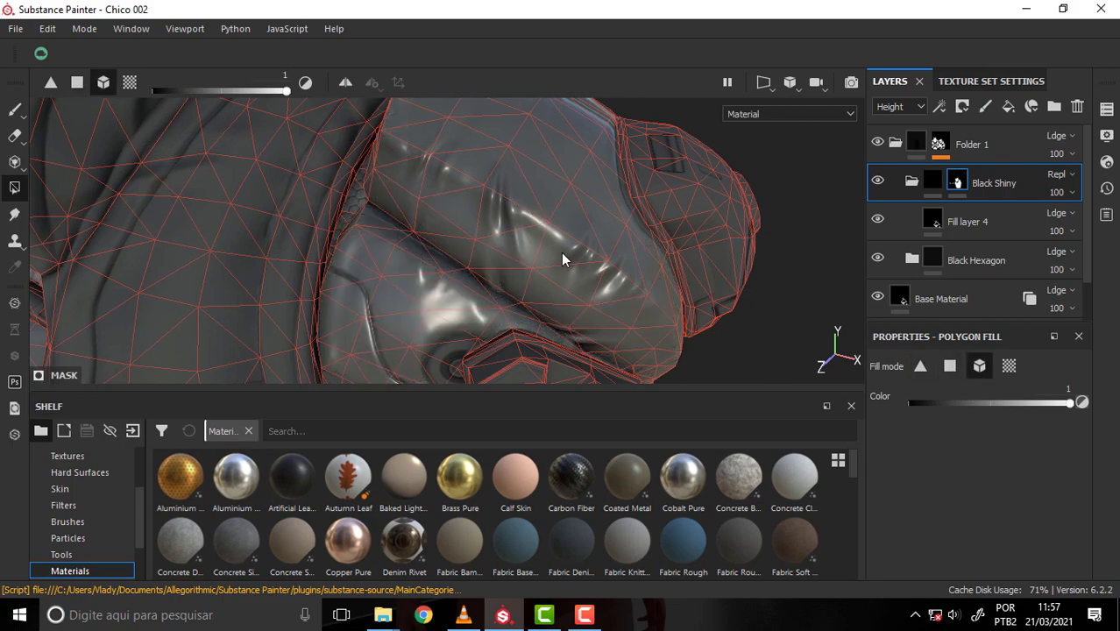
- Remove the Black Shiny fill from the shoulder mesh and switch back to the Paint brush
scroll(563, 254, "down", 2)
scroll(574, 262, "down", 3)
scroll(576, 263, "down", 3)
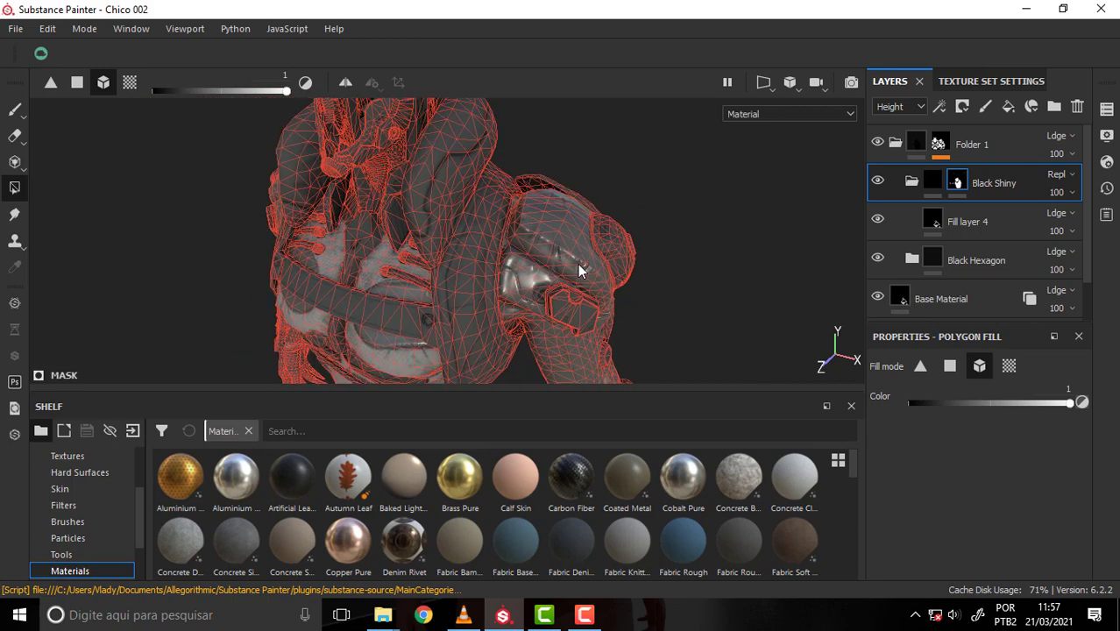
left_click(579, 258, "ctrl")
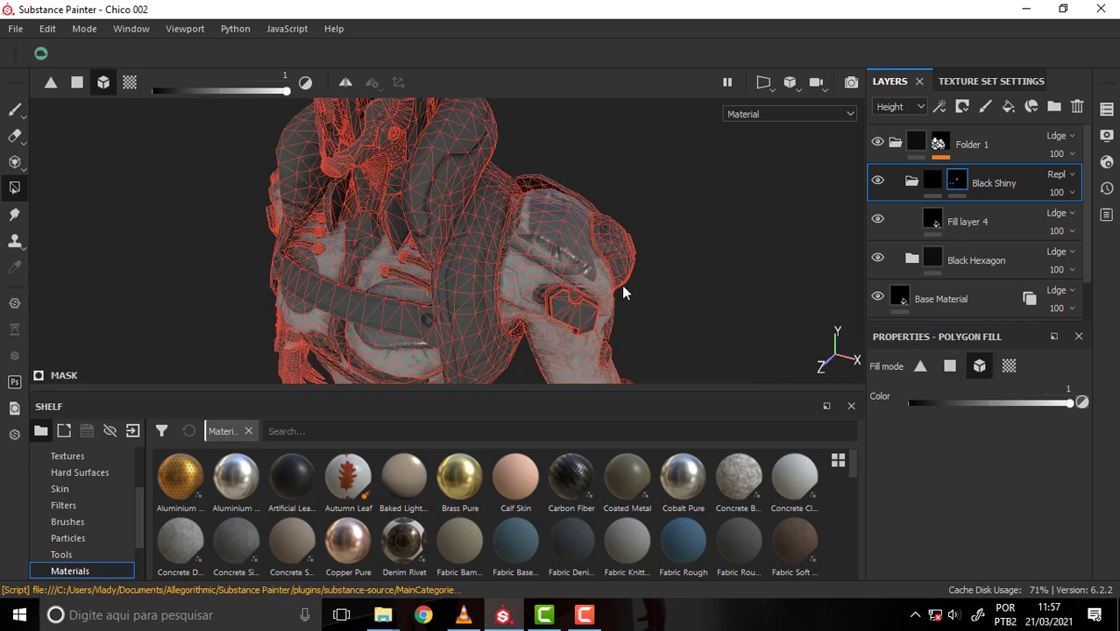
scroll(676, 236, "down", 2)
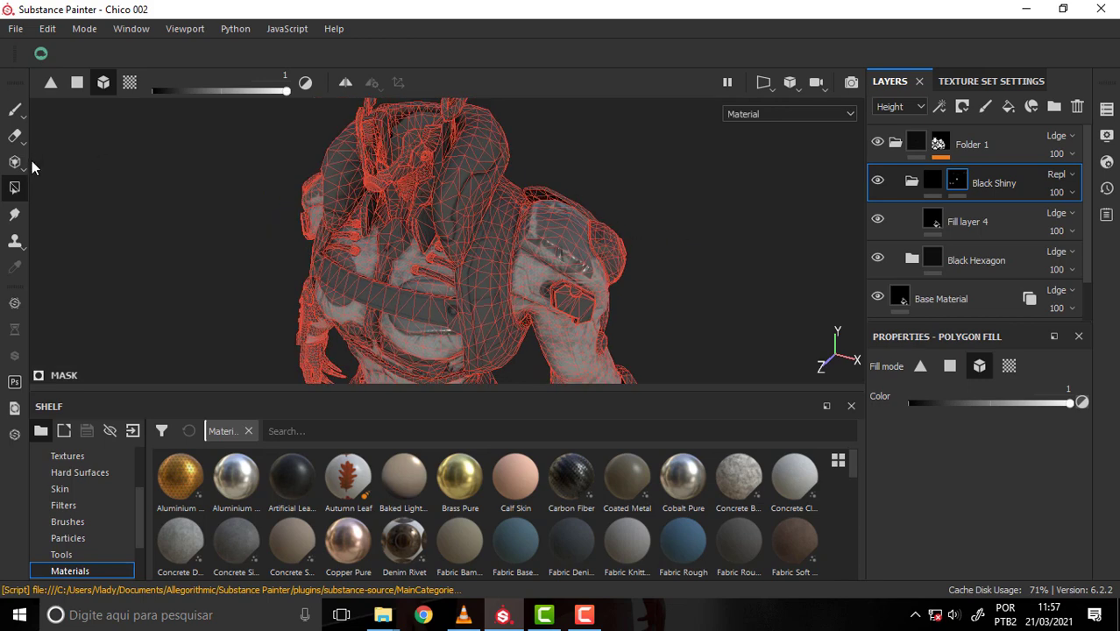
left_click(15, 110)
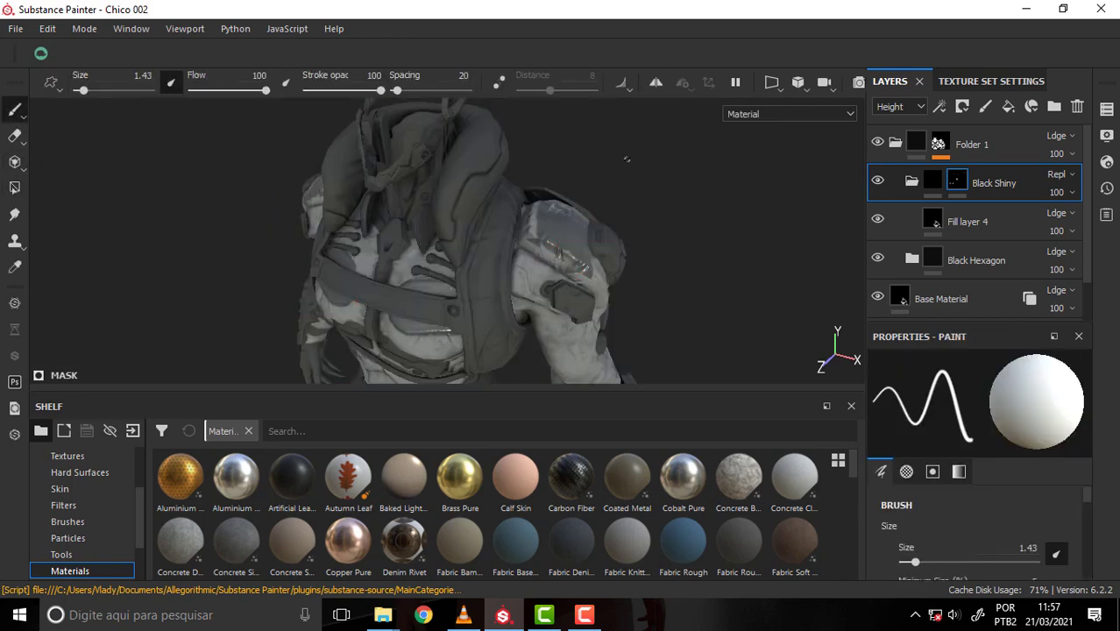
- Zoom and orbit around the shoulder pad from below and behind to inspect the Black Shiny material
scroll(570, 201, "up", 6)
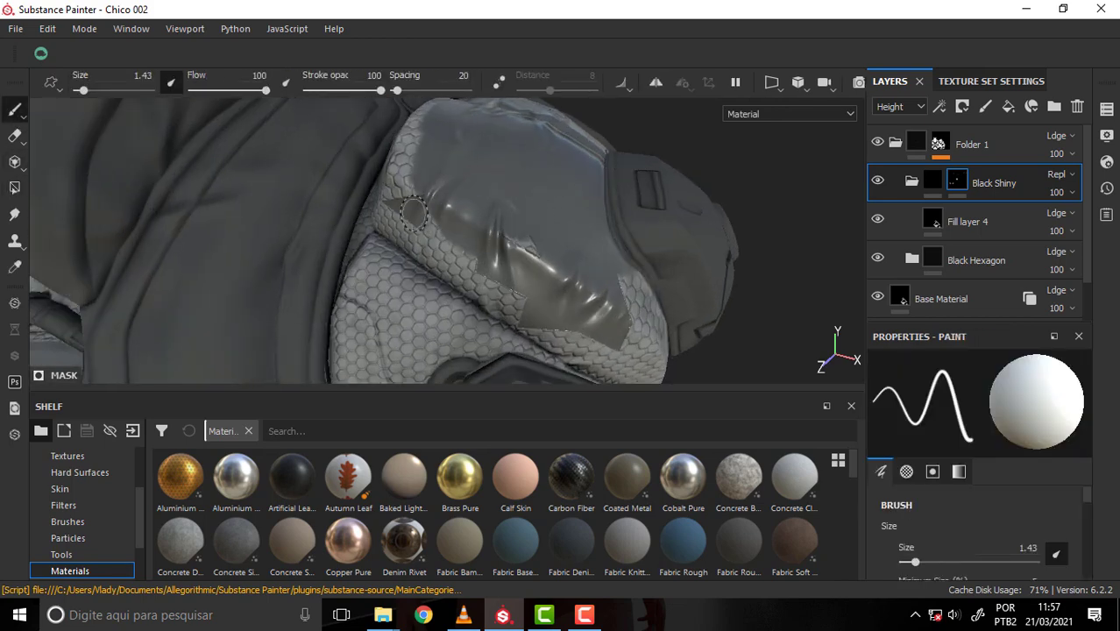
mouse_move(415, 212)
left_mouse_down("alt")
mouse_move(575, 228)
mouse_move(561, 235)
left_mouse_up("alt")
middle_click_drag(471, 263, 624, 114, "alt")
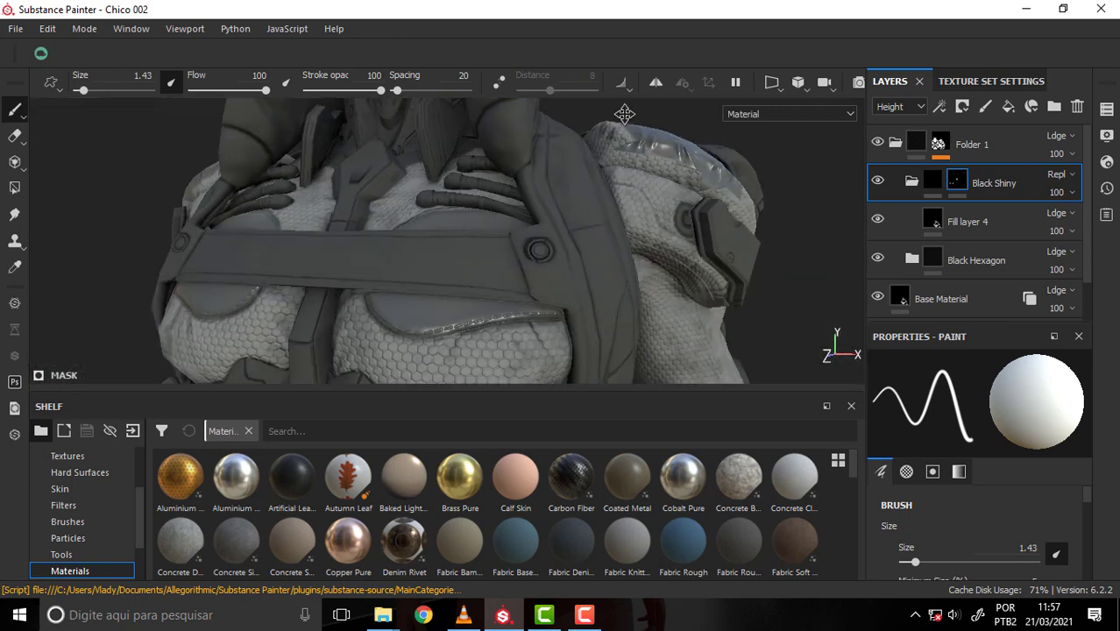
mouse_move(624, 114)
left_mouse_down("alt")
mouse_move(478, 223)
mouse_move(628, 256)
mouse_move(640, 274)
mouse_move(613, 276)
mouse_move(570, 241)
mouse_move(620, 265)
mouse_move(635, 289)
mouse_move(656, 280)
left_mouse_up("alt")
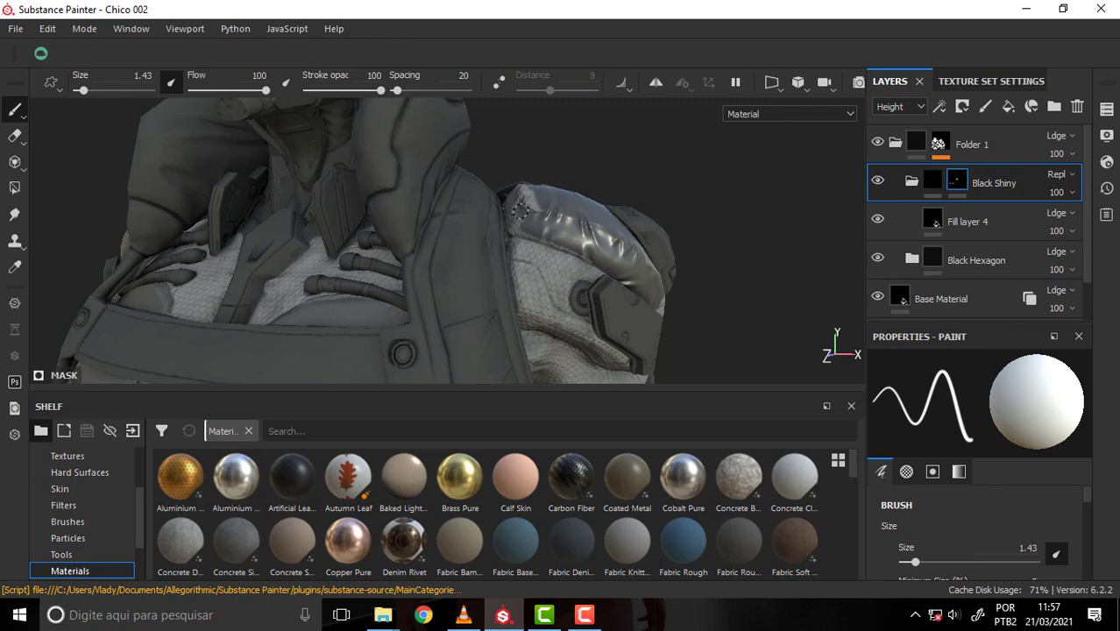
scroll(674, 175, "up", 2)
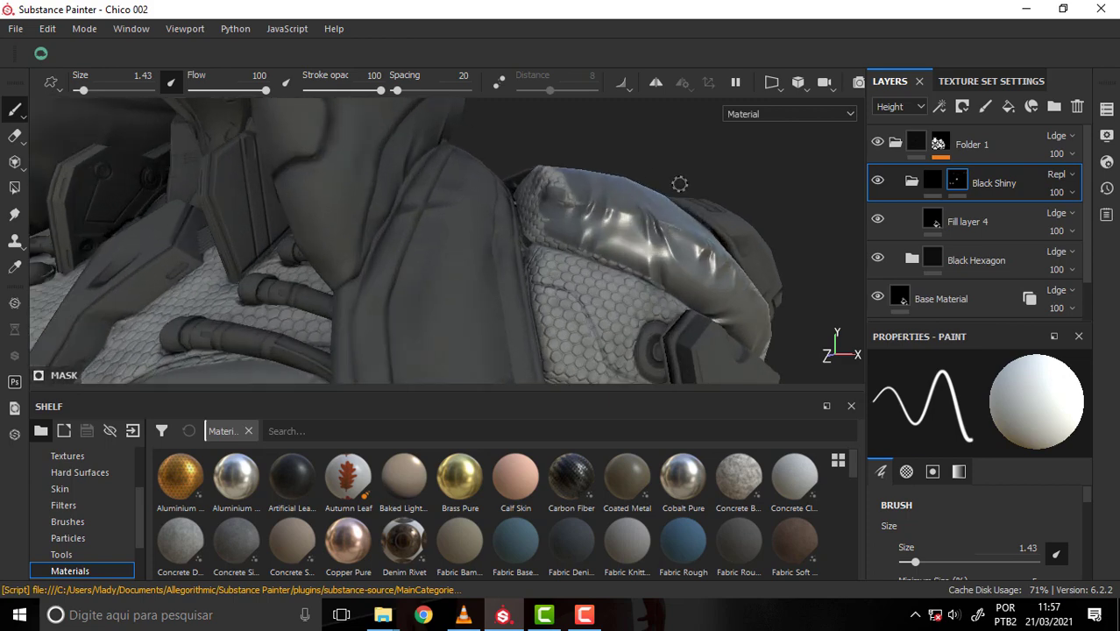
mouse_move(675, 195)
left_mouse_down("alt")
mouse_move(651, 222)
mouse_move(717, 205)
left_mouse_up("alt")
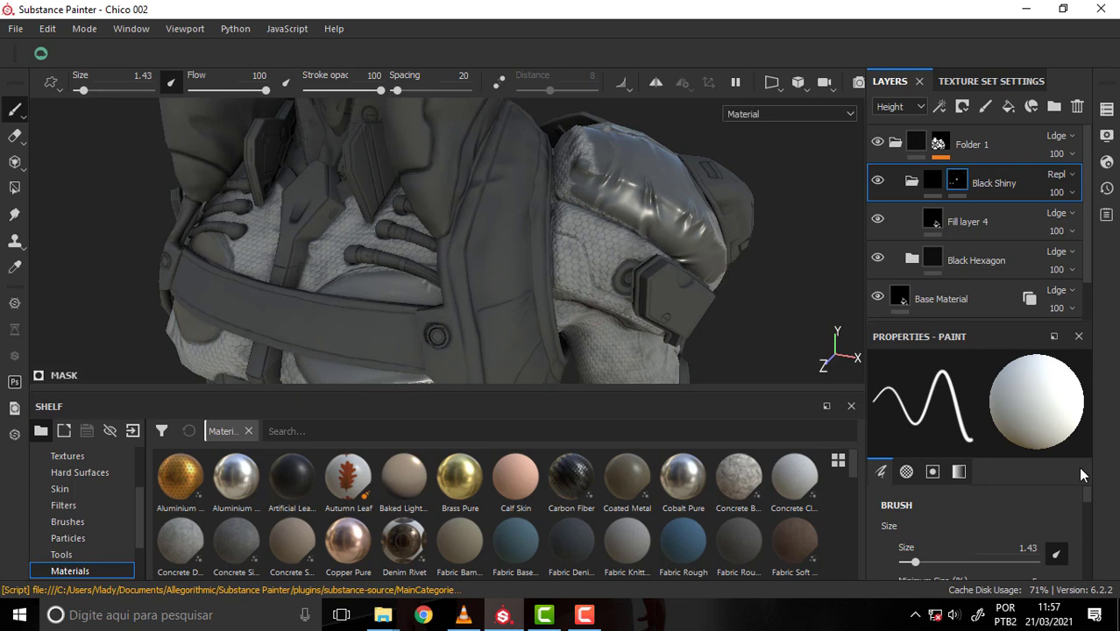
mouse_move(1090, 500)
left_mouse_down()
mouse_move(1100, 574)
mouse_move(1096, 465)
left_mouse_up()
- Pause the tutorial video in VLC and switch back to Substance Painter
left_click(584, 615)
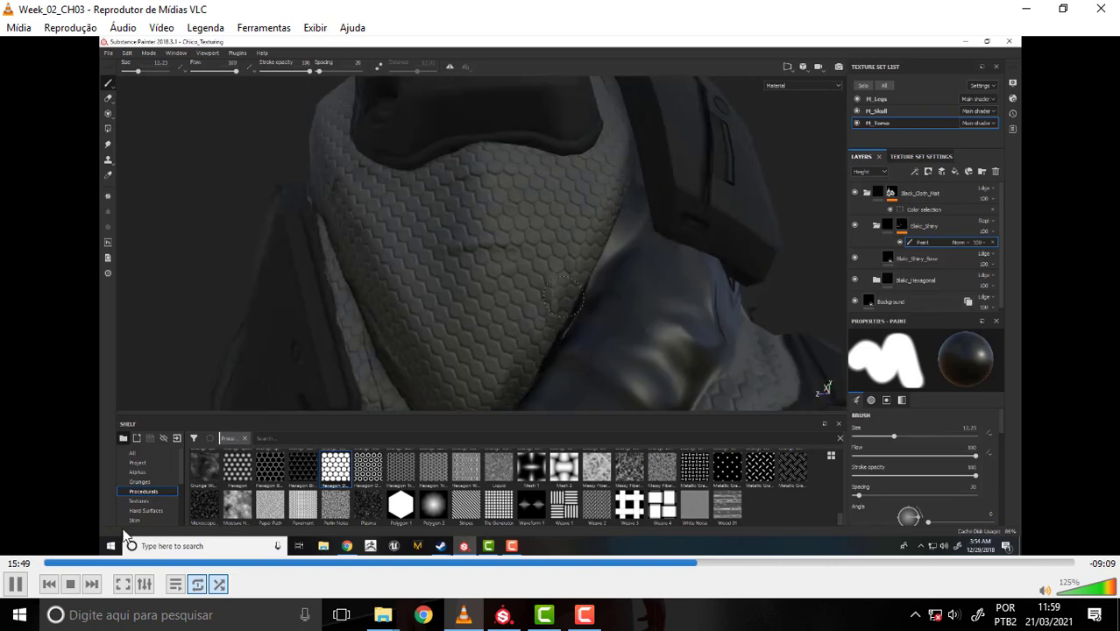
left_click(15, 585)
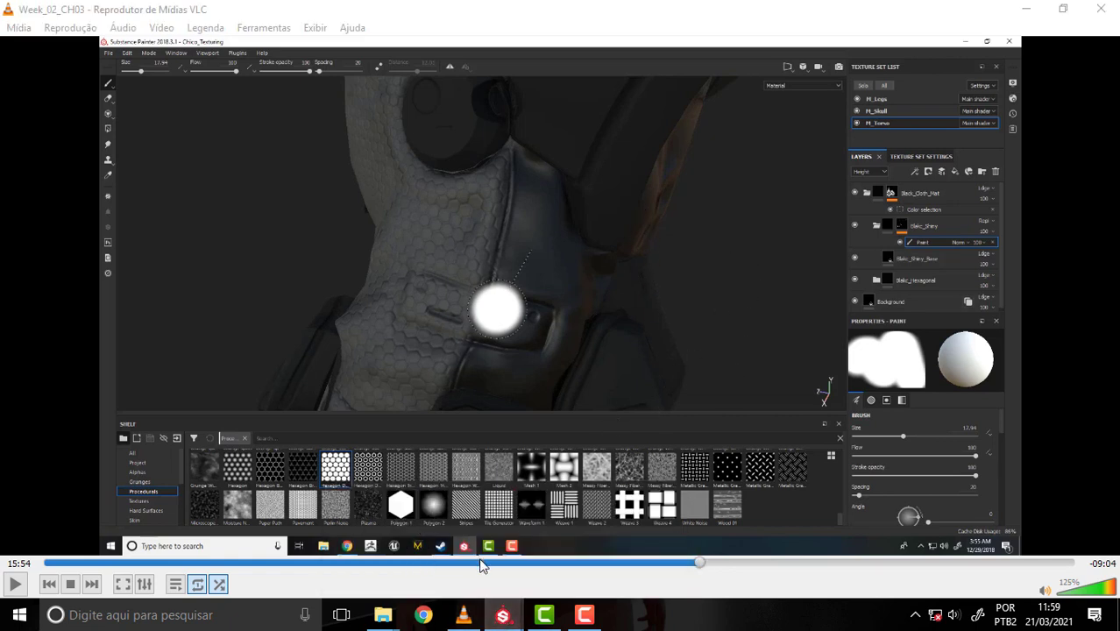
mouse_move(503, 616)
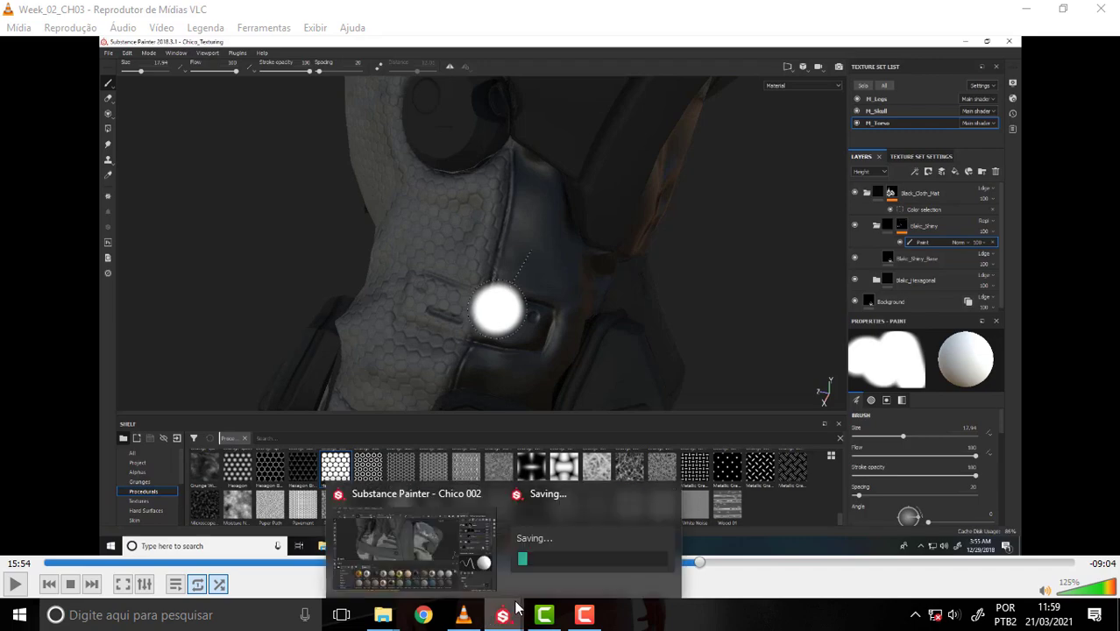
left_click(497, 554)
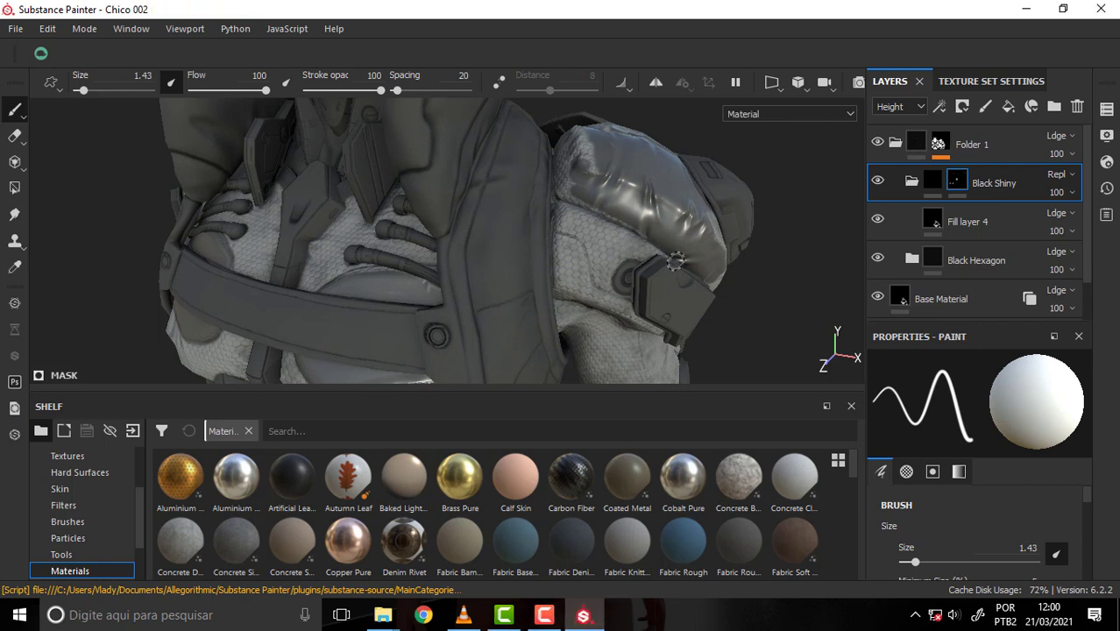
- Select Fill layer 4 and give it a near-black base colour
left_click(978, 221)
scroll(1078, 473, "up", 3)
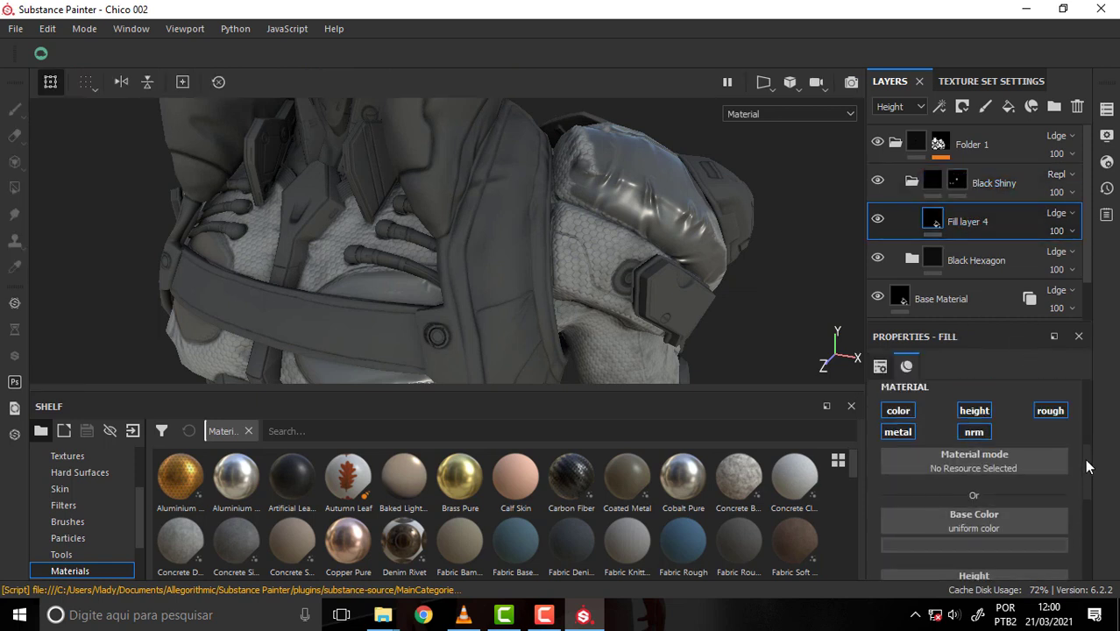
scroll(1082, 453, "down", 1)
scroll(1089, 478, "down", 1)
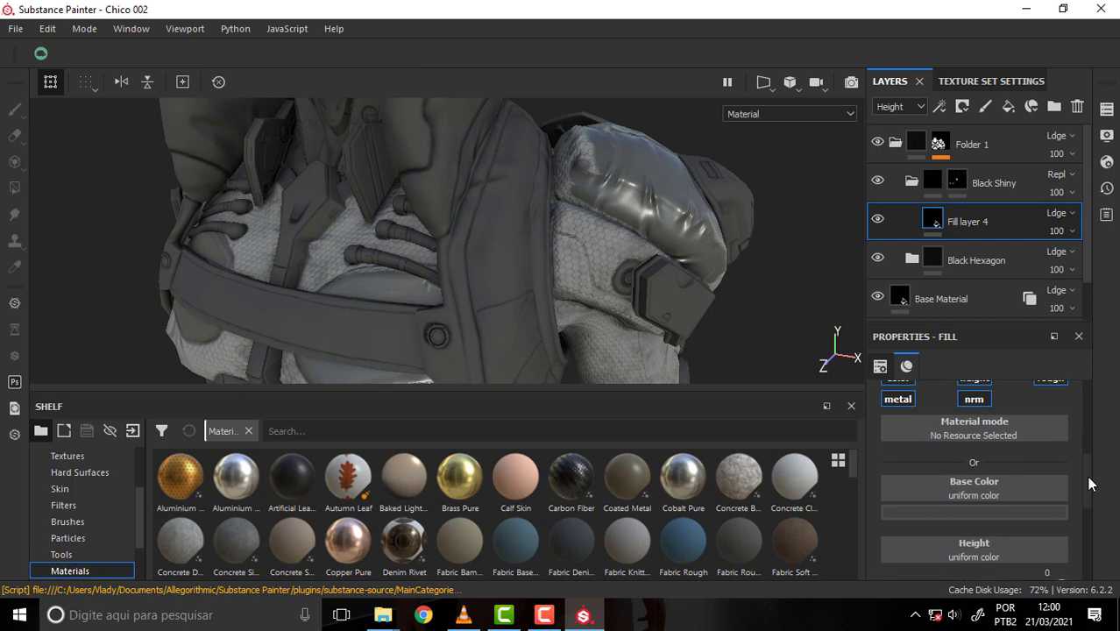
scroll(1093, 483, "down", 1)
scroll(1087, 482, "up", 1)
left_click(969, 481)
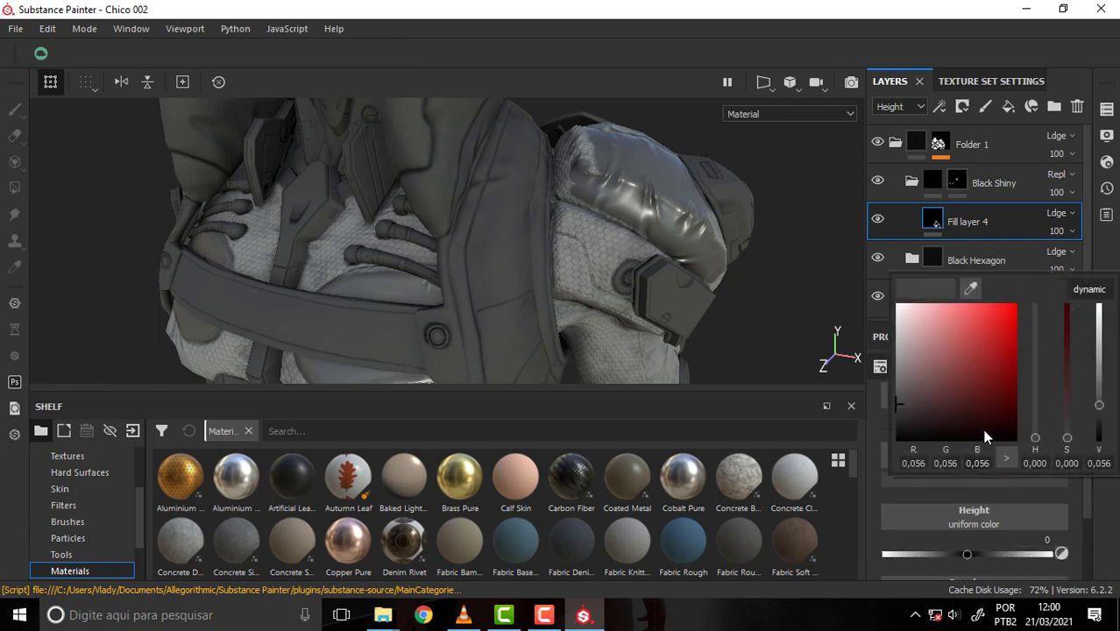
left_click_drag(911, 398, 900, 415)
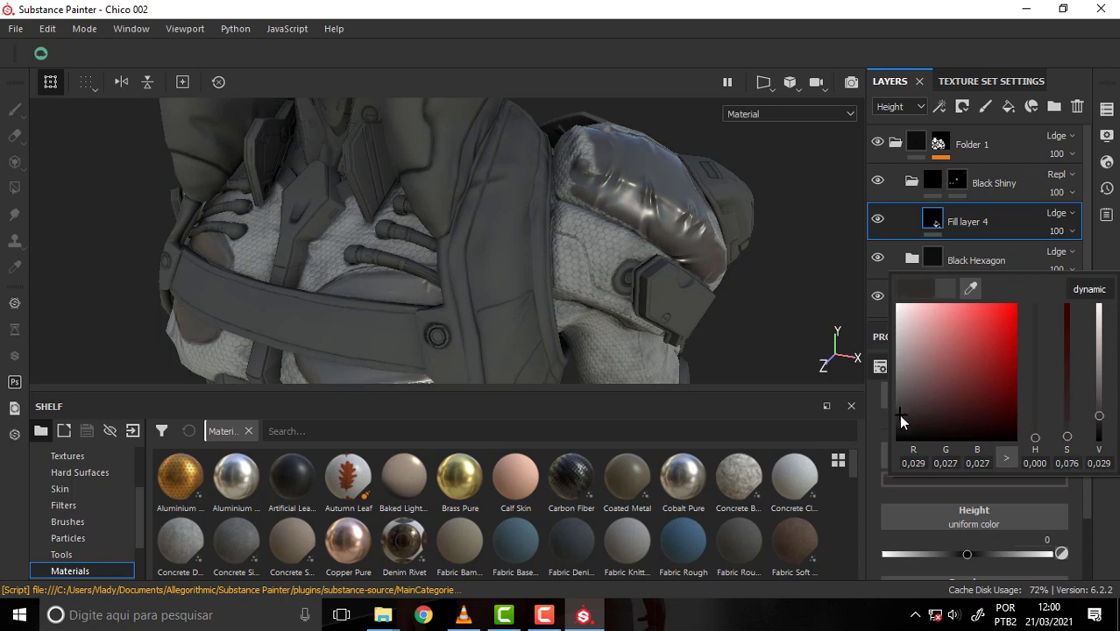
left_click(1086, 524)
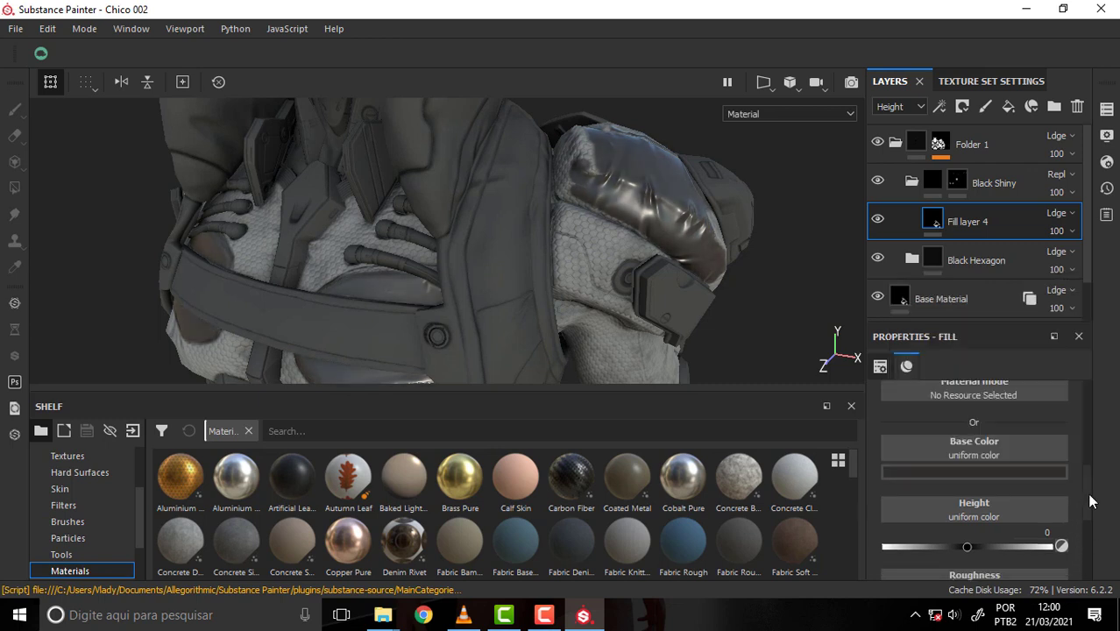
- Raise Fill layer 4's roughness to 0.3913 and view the character from the front
scroll(1092, 501, "down", 3)
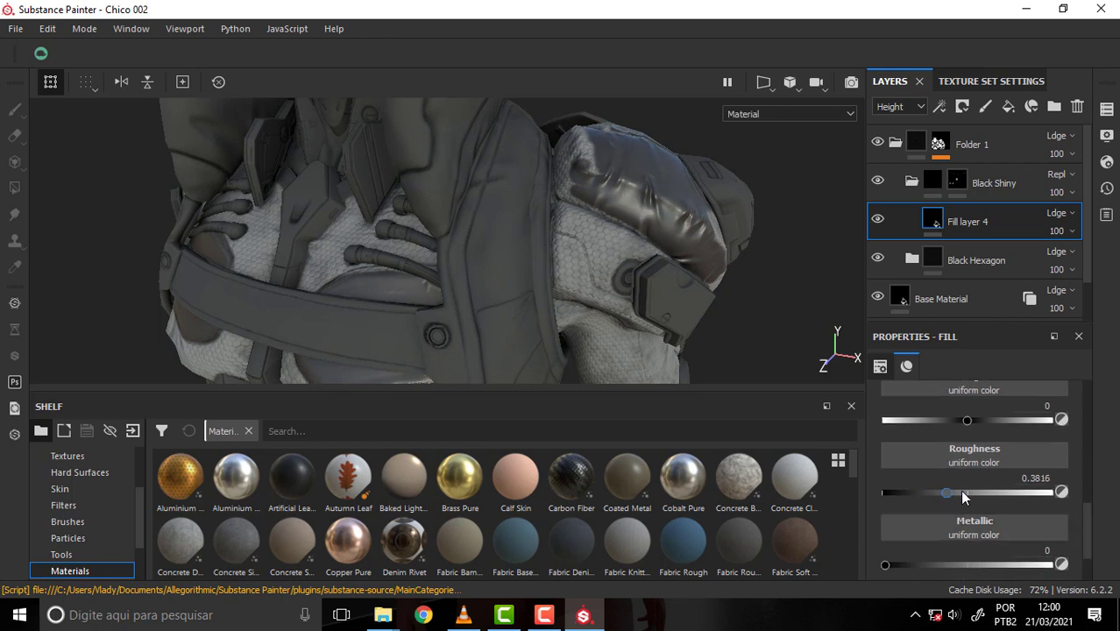
left_click_drag(962, 493, 950, 496)
left_click_drag(775, 293, 744, 277, "alt")
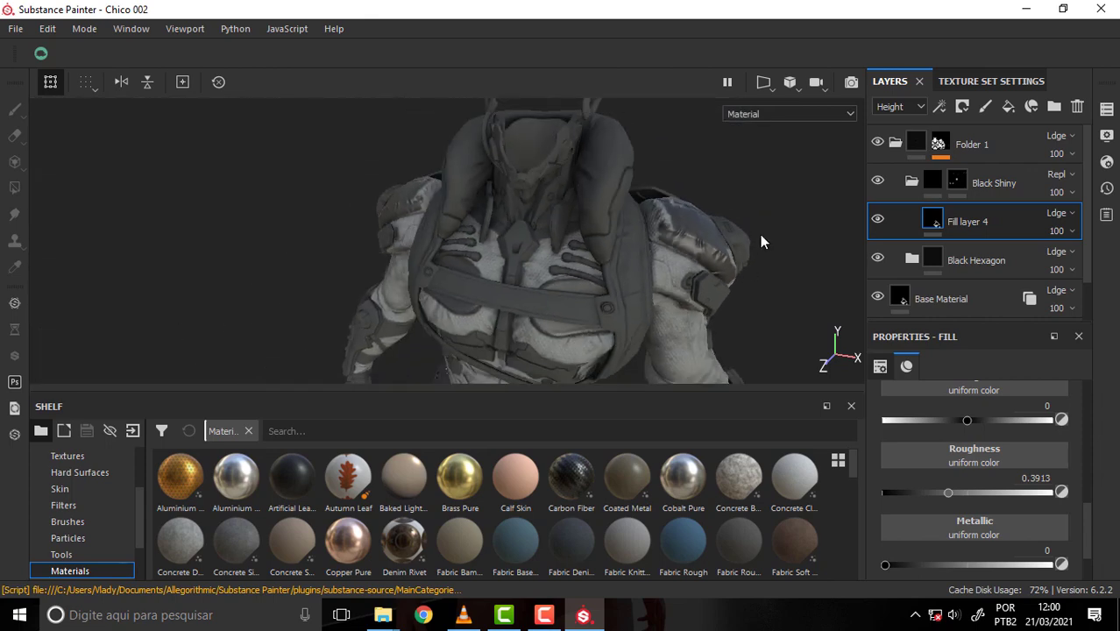
mouse_move(762, 240)
left_mouse_down("alt")
mouse_move(700, 196)
mouse_move(645, 200)
mouse_move(710, 224)
left_mouse_up("alt")
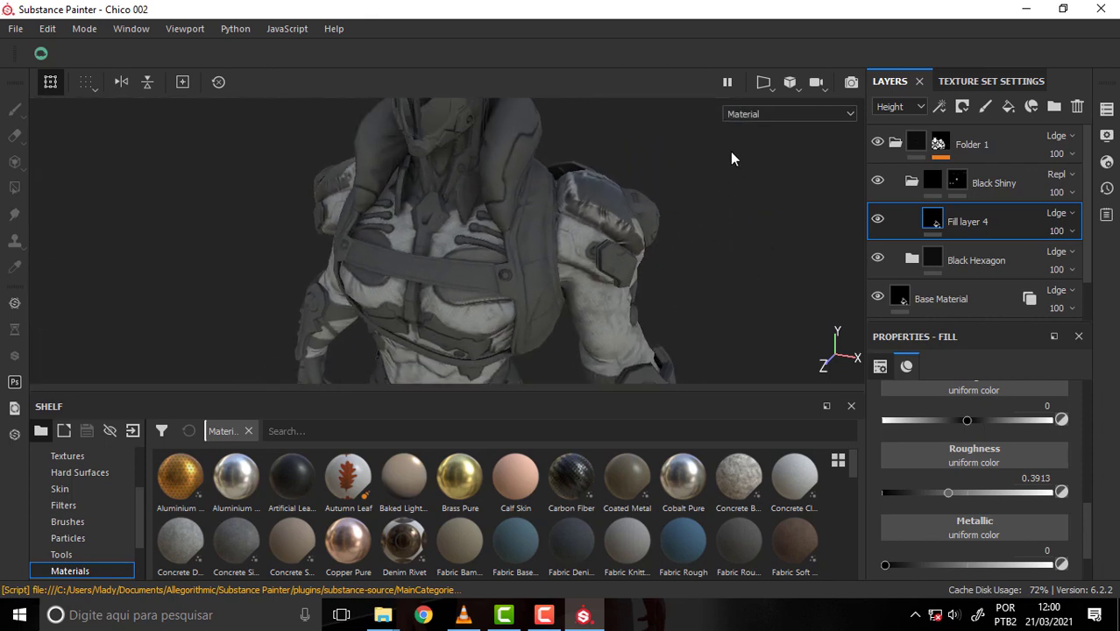
- Move in close on the shoulder pad and open the 3D/2D viewport layout dropdown
mouse_move(744, 178)
left_mouse_down("alt")
mouse_move(640, 130)
mouse_move(665, 150)
left_mouse_up("alt")
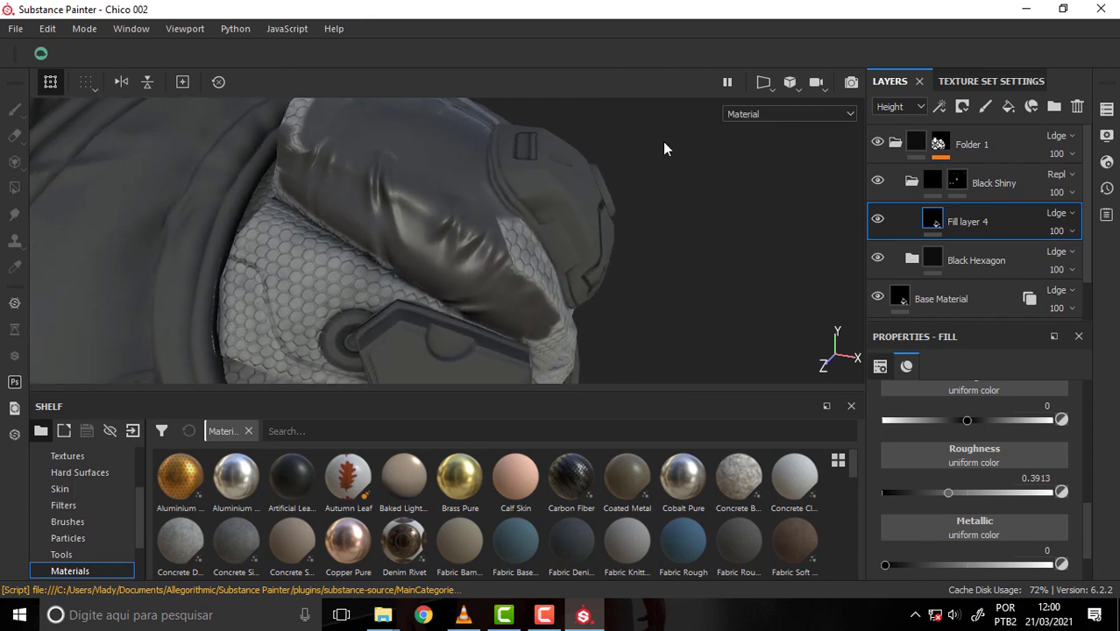
left_click(770, 86)
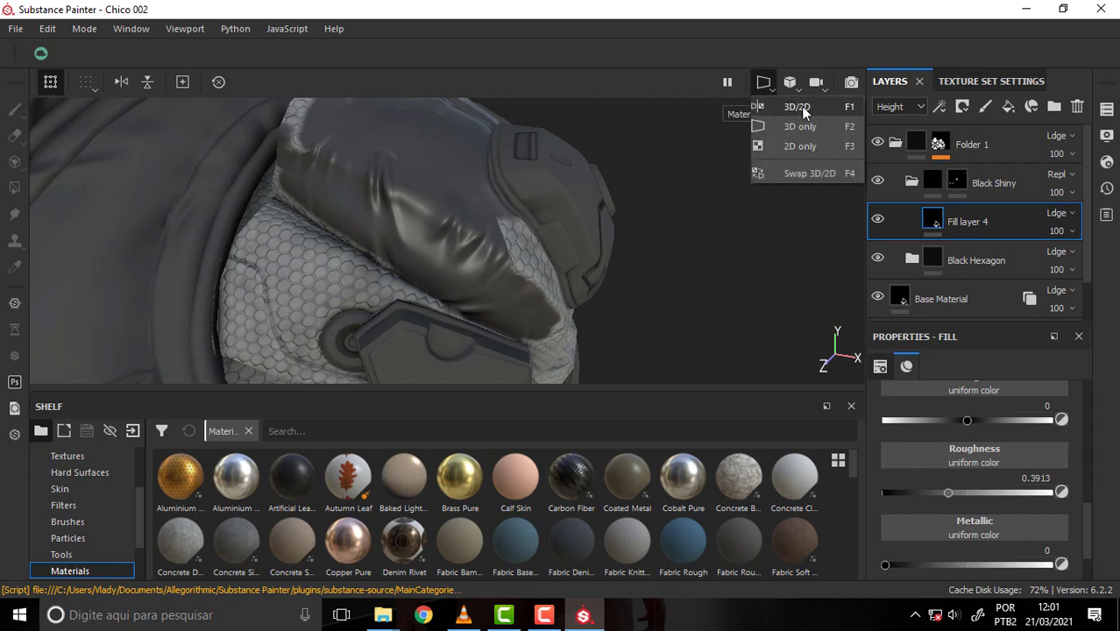
- Switch to the 3D/2D layout, zoom out to the full UV square, and select the Black Shiny mask
left_click(801, 106)
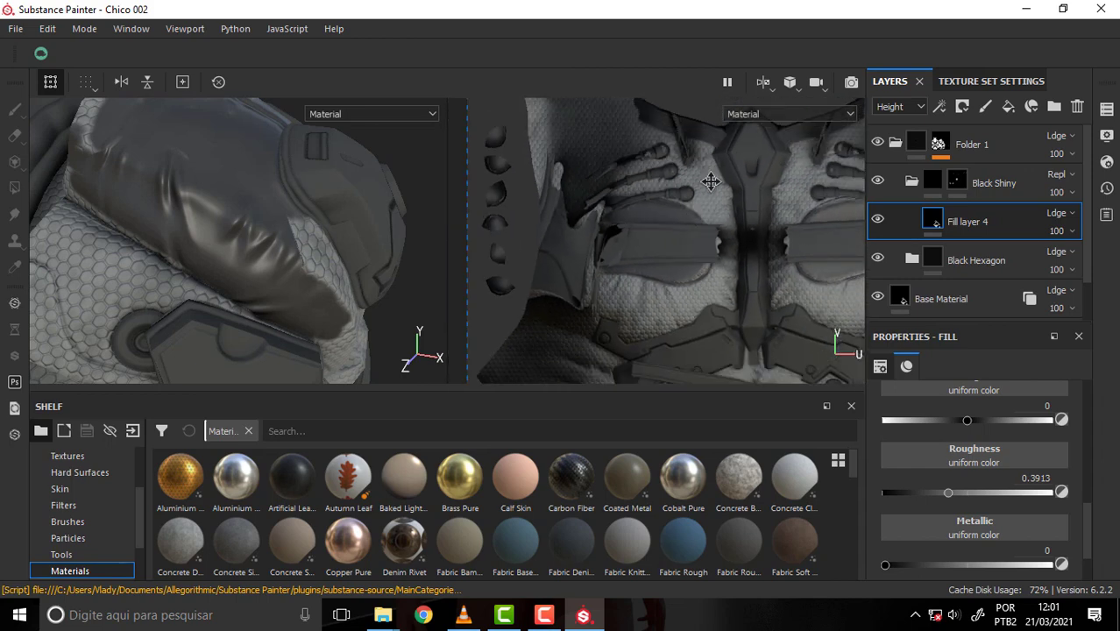
scroll(558, 300, "down", 2)
mouse_move(559, 300)
middle_mouse_down()
mouse_move(613, 311)
mouse_move(638, 275)
mouse_move(558, 334)
mouse_move(493, 348)
mouse_move(503, 326)
middle_mouse_up()
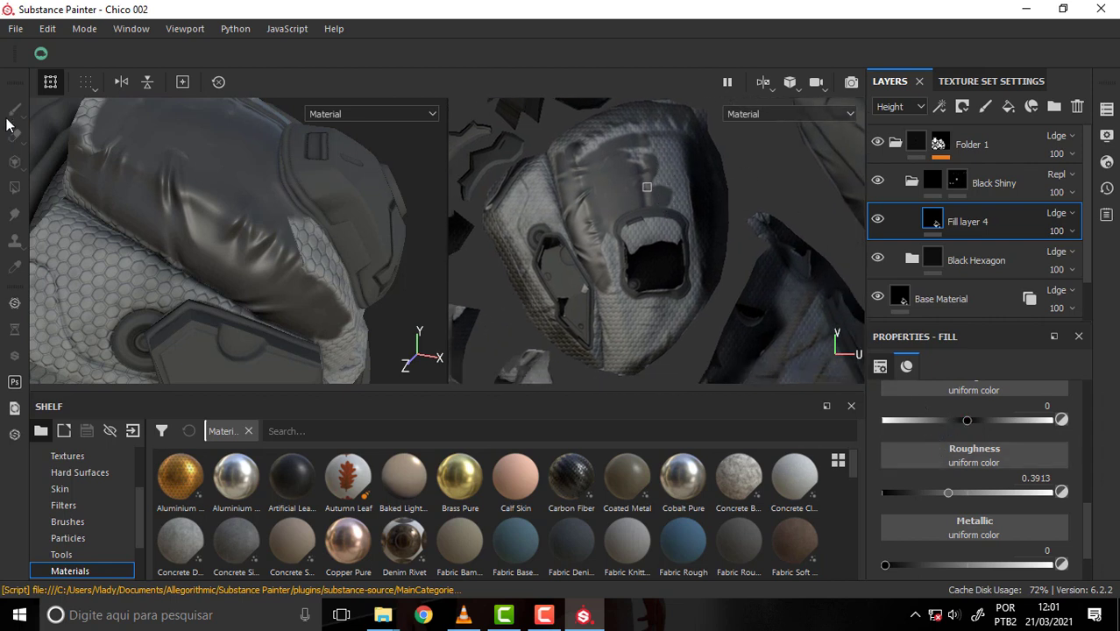
scroll(743, 211, "down", 2)
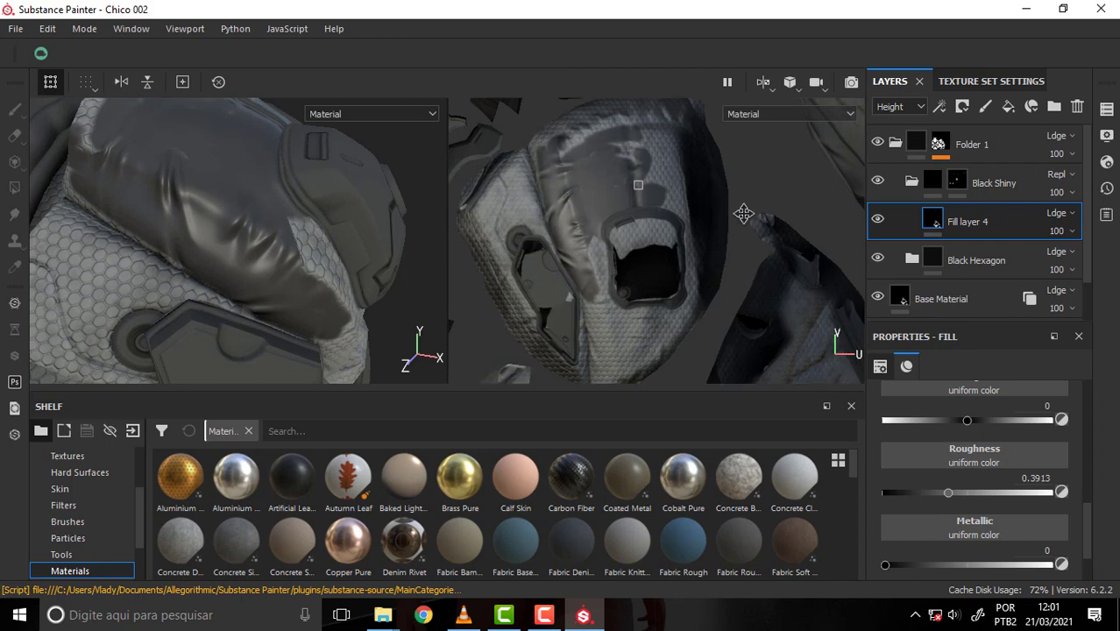
scroll(745, 213, "down", 2)
scroll(747, 213, "down", 2)
scroll(748, 213, "down", 2)
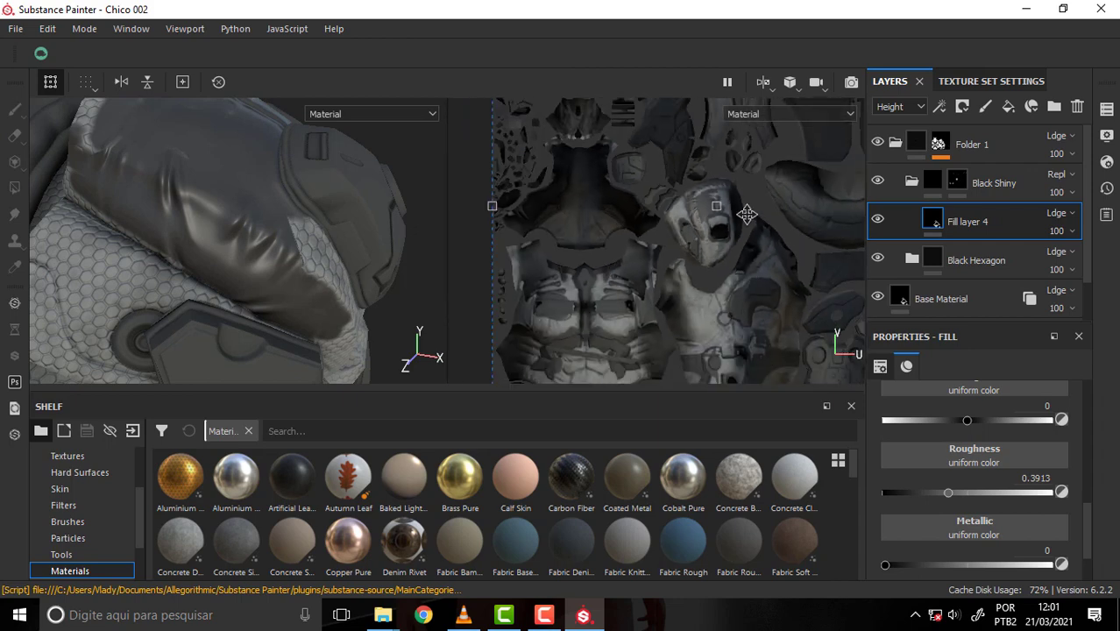
scroll(746, 213, "down", 2)
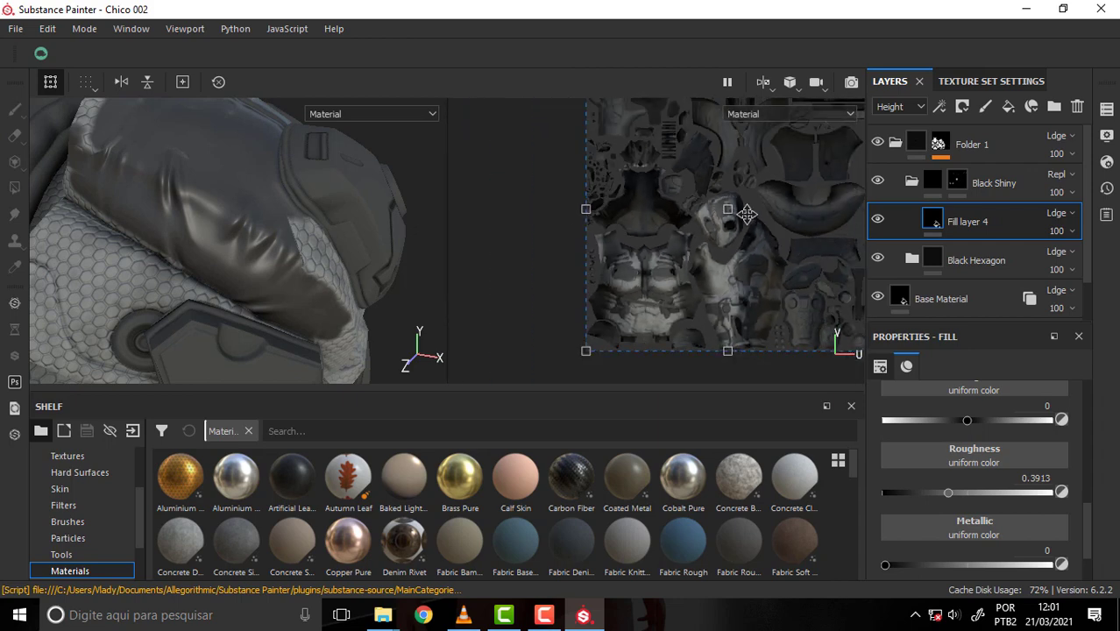
left_click(957, 181)
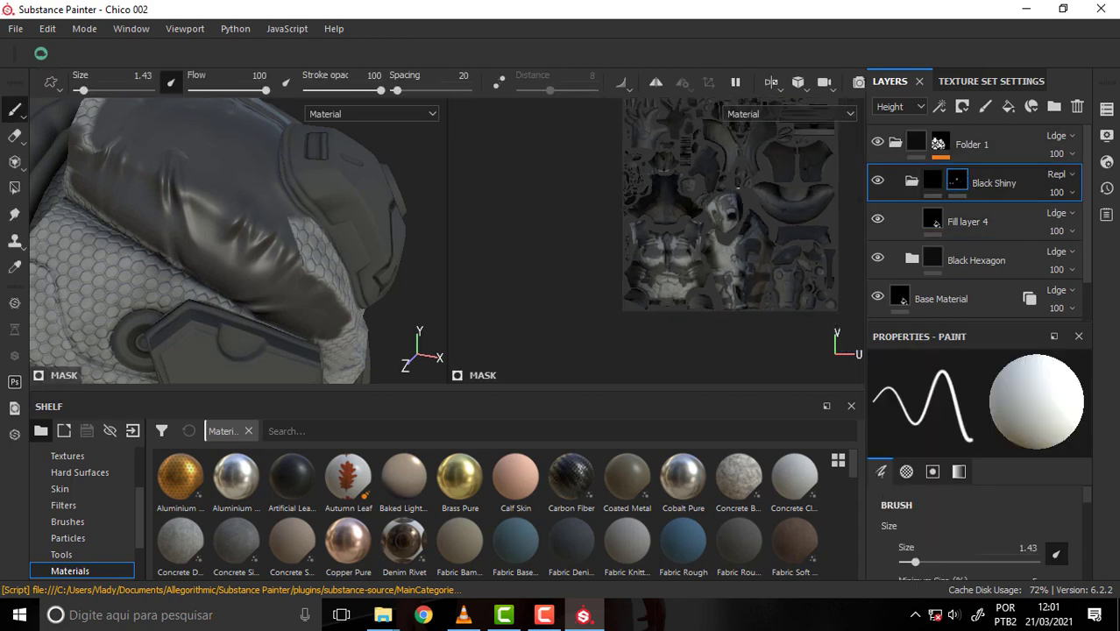
- Swap to the 2D UV view and paint glossy black over the shoulder pad's vertical strip
key("F1")
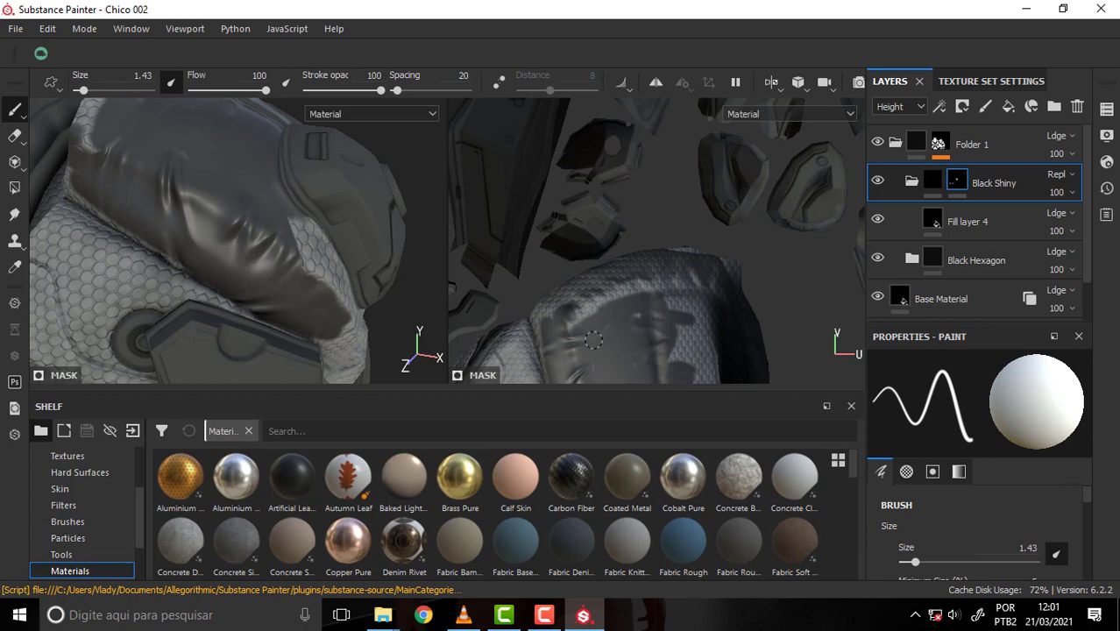
mouse_move(578, 341)
left_mouse_down()
mouse_move(609, 305)
mouse_move(689, 329)
left_mouse_up()
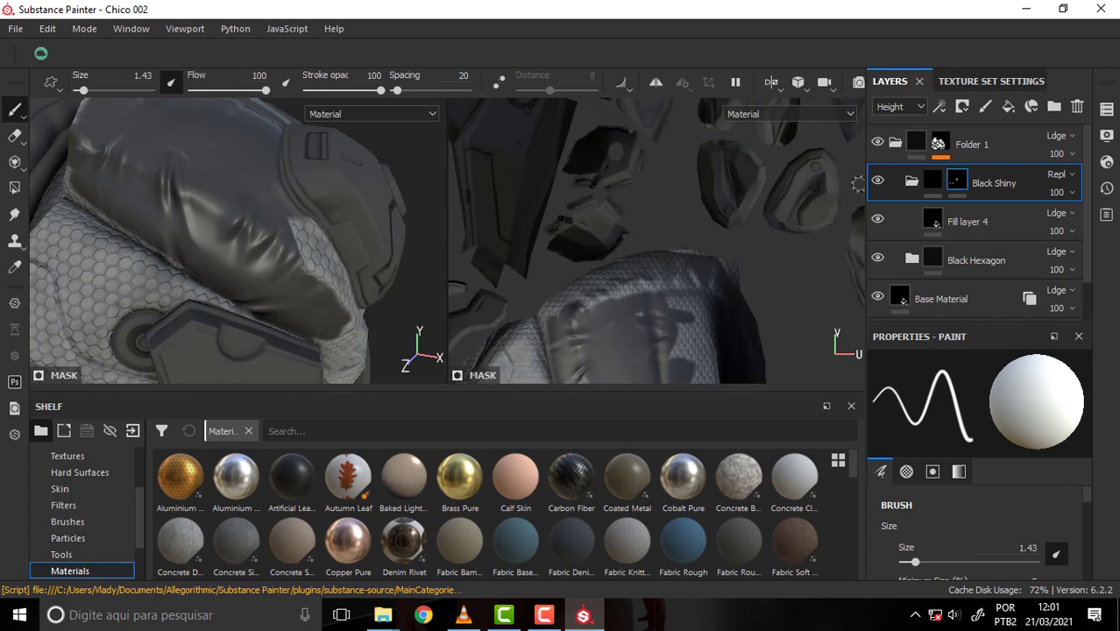
left_click_drag(697, 306, 735, 105, "alt")
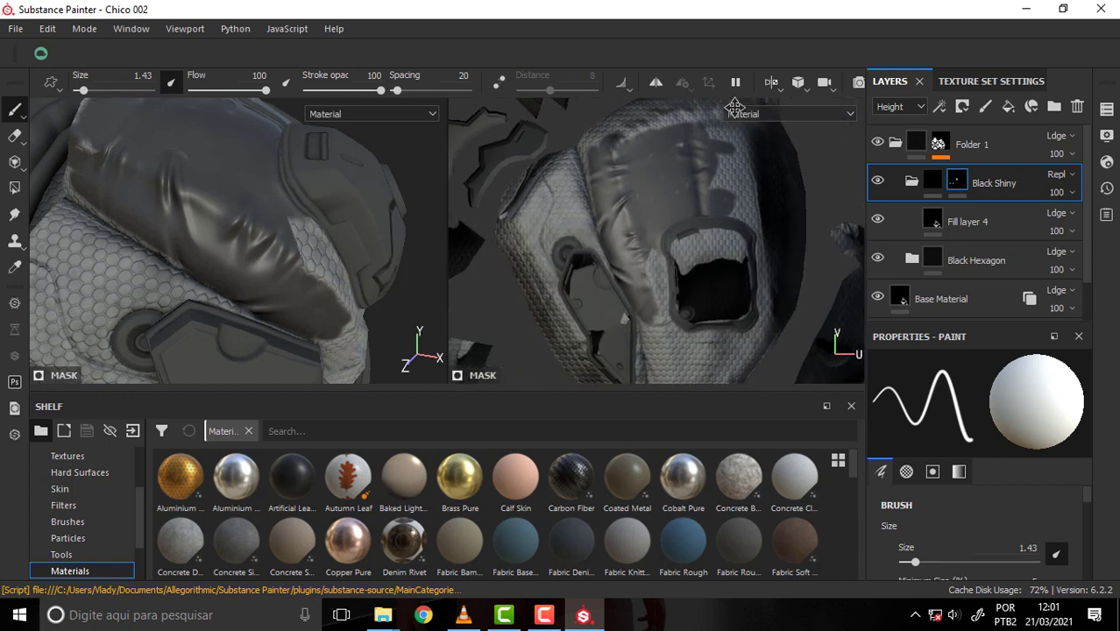
middle_click_drag(734, 105, 734, 82)
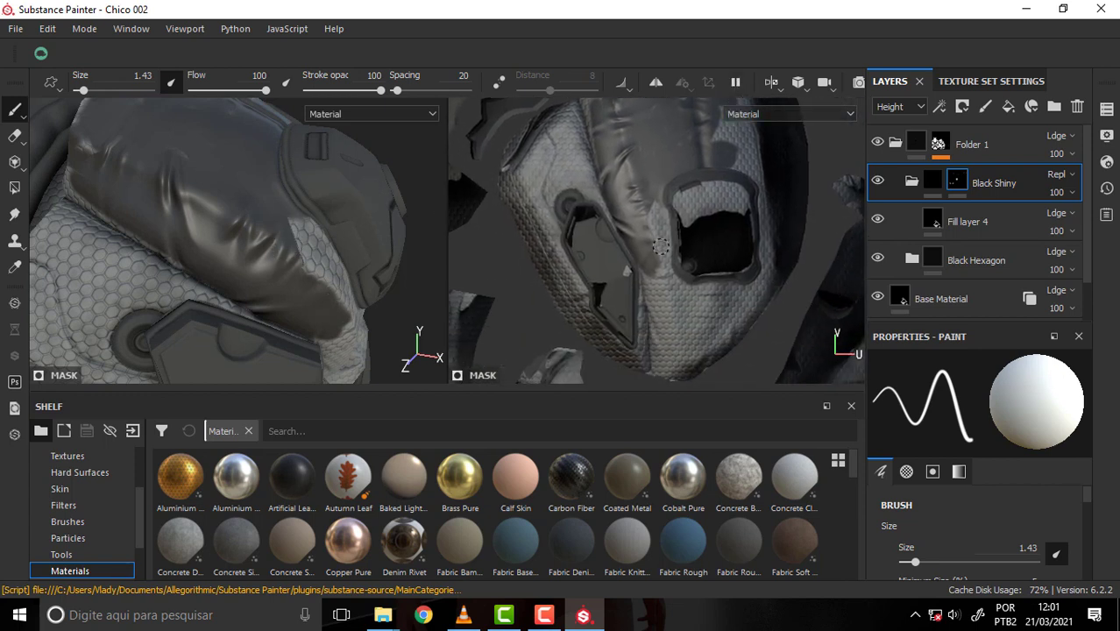
mouse_move(653, 190)
left_mouse_down()
mouse_move(653, 277)
mouse_move(690, 205)
left_mouse_up()
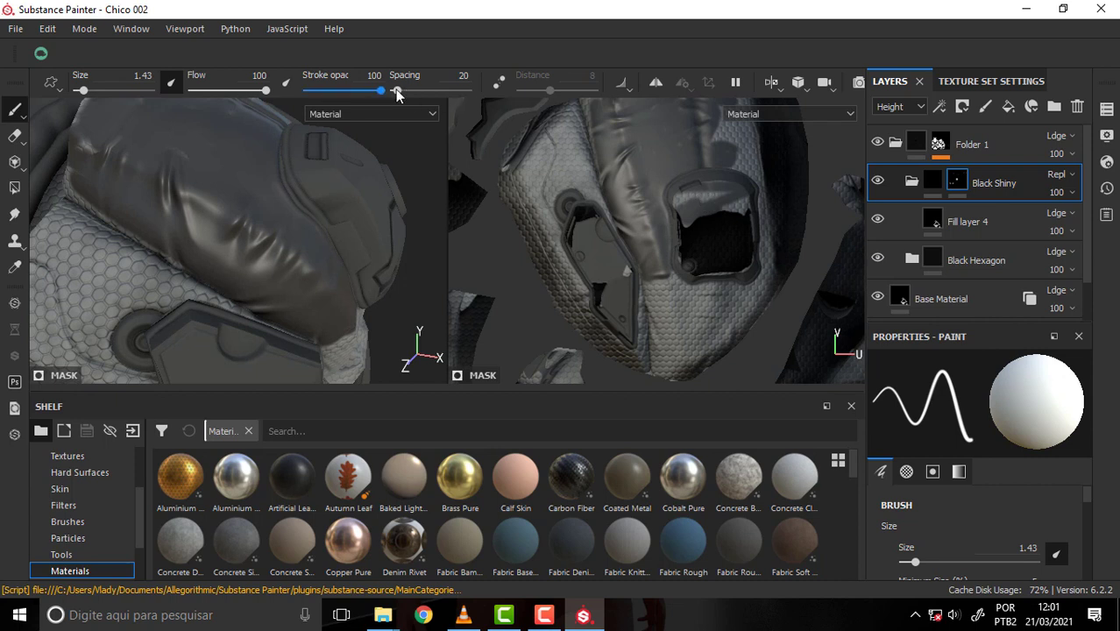
- Paint the opening's lower rim at brush size 6.9, then shrink the brush to 3.87
left_click_drag(87, 91, 94, 91)
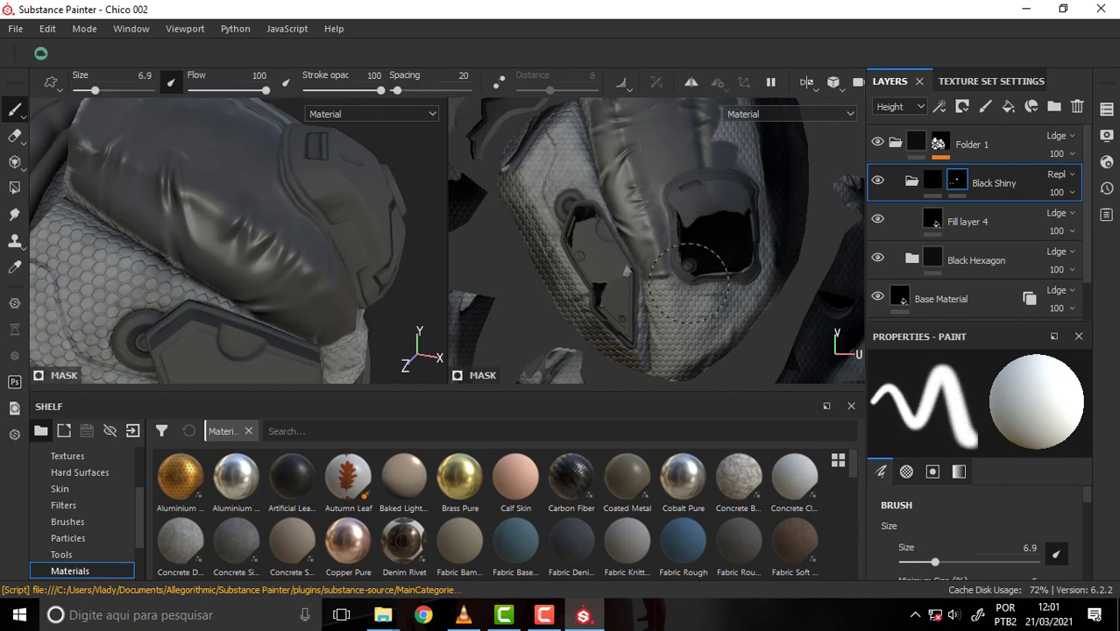
left_click_drag(702, 247, 699, 252)
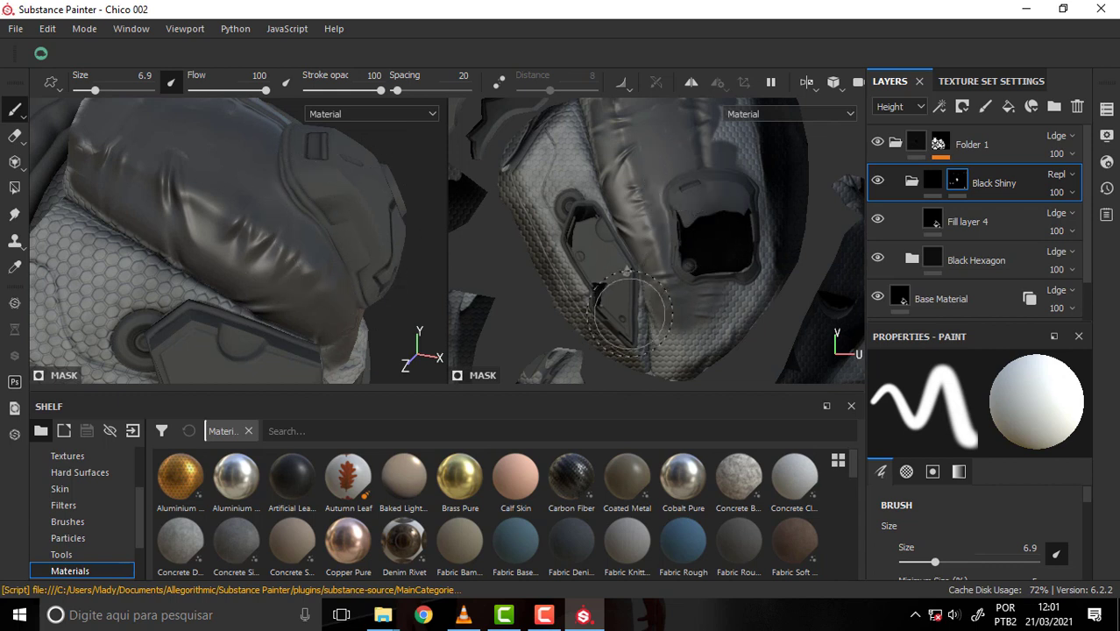
scroll(734, 210, "up", 2)
scroll(734, 210, "down", 3)
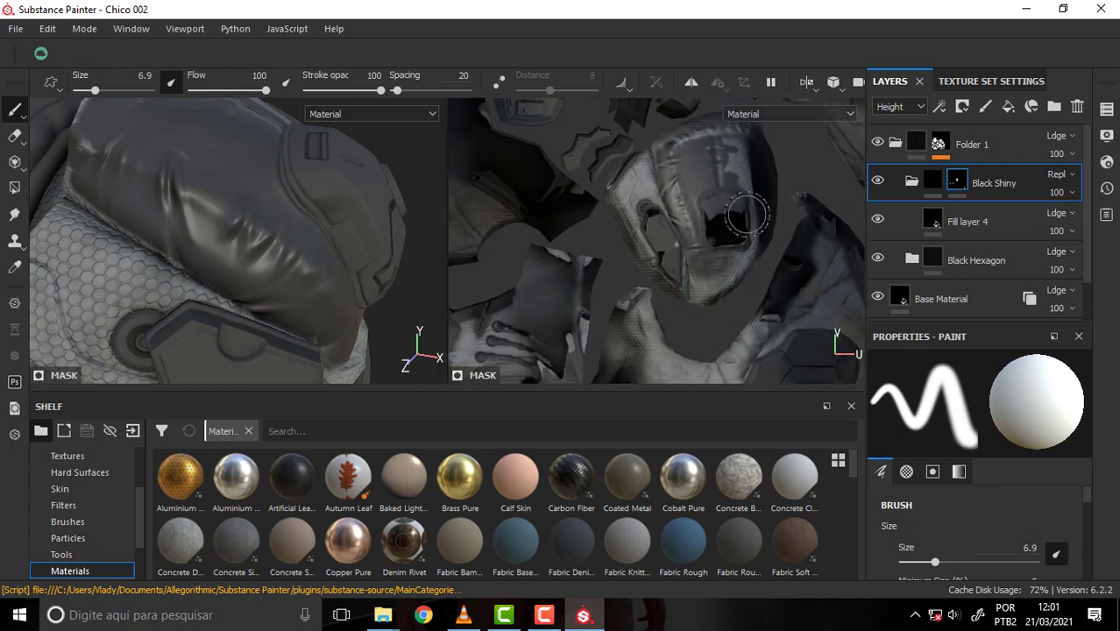
scroll(692, 230, "down", 2)
mouse_move(702, 225)
left_mouse_down("alt")
mouse_move(758, 188)
mouse_move(770, 196)
left_mouse_up("alt")
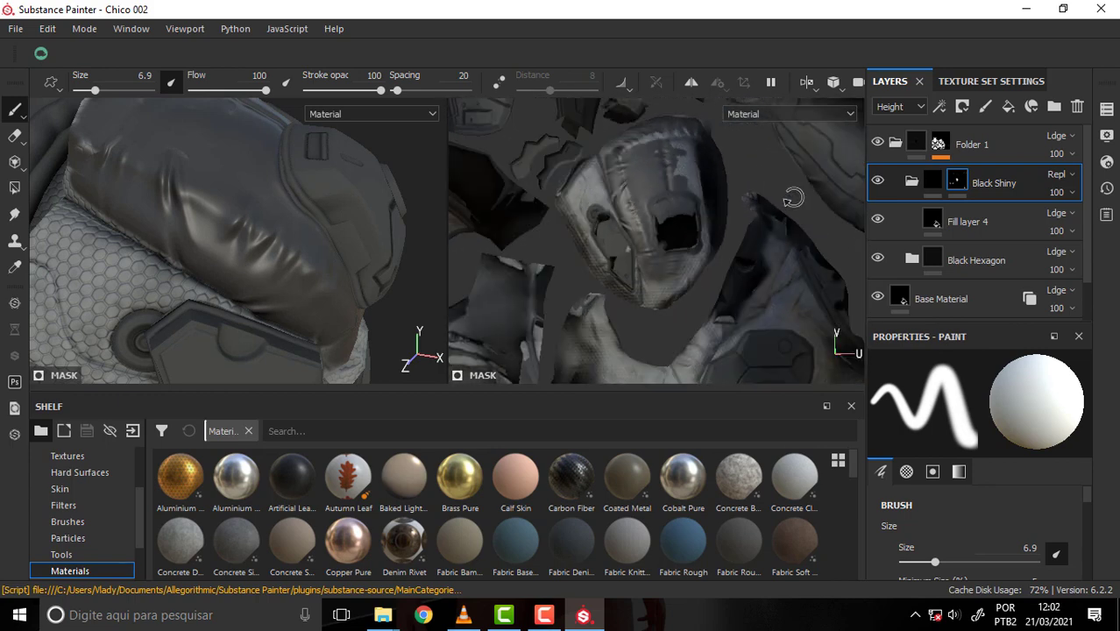
scroll(767, 195, "down", 3)
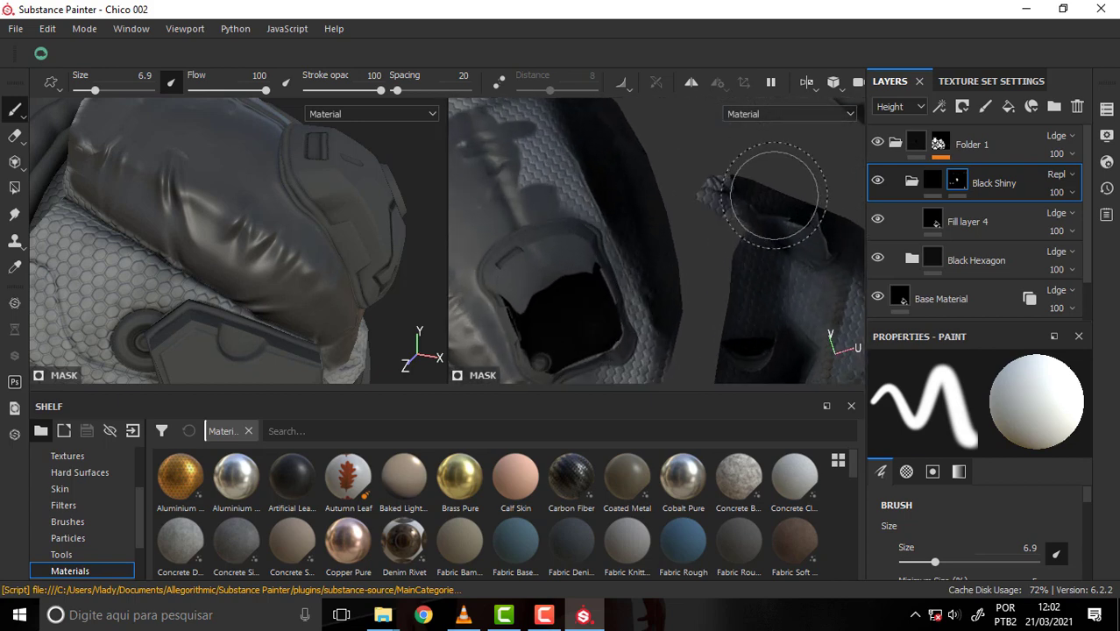
scroll(766, 193, "down", 3)
right_click_drag(778, 193, 749, 196, "ctrl")
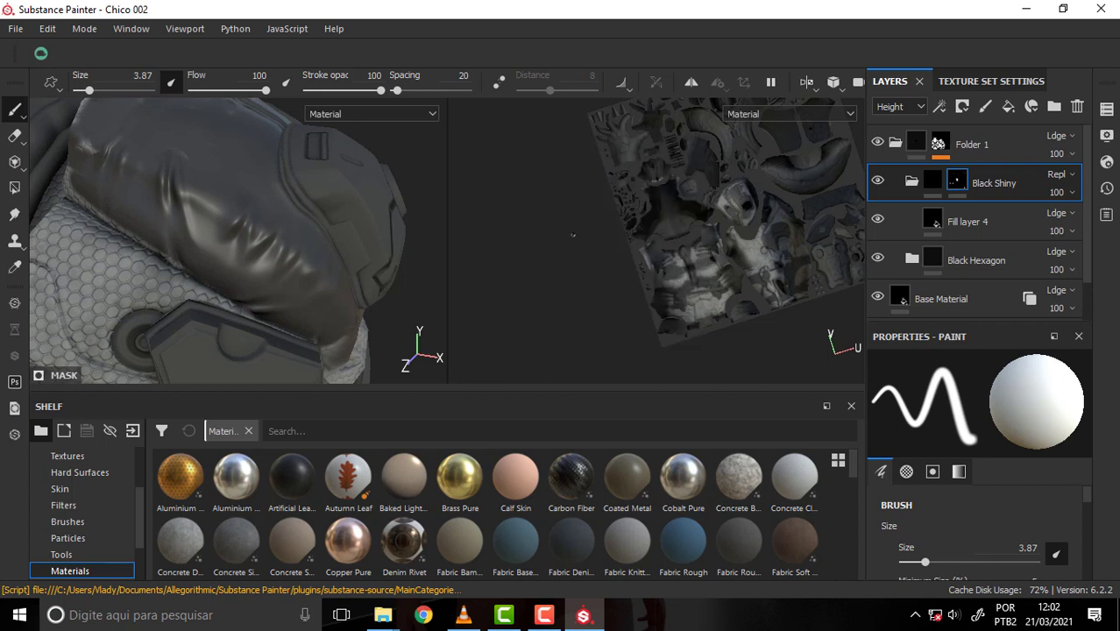
- Rotate the environment lighting, then turn the UV sheet upright and pan it left and down
mouse_move(573, 234)
right_mouse_down("shift")
mouse_move(575, 263)
mouse_move(577, 180)
right_mouse_up("shift")
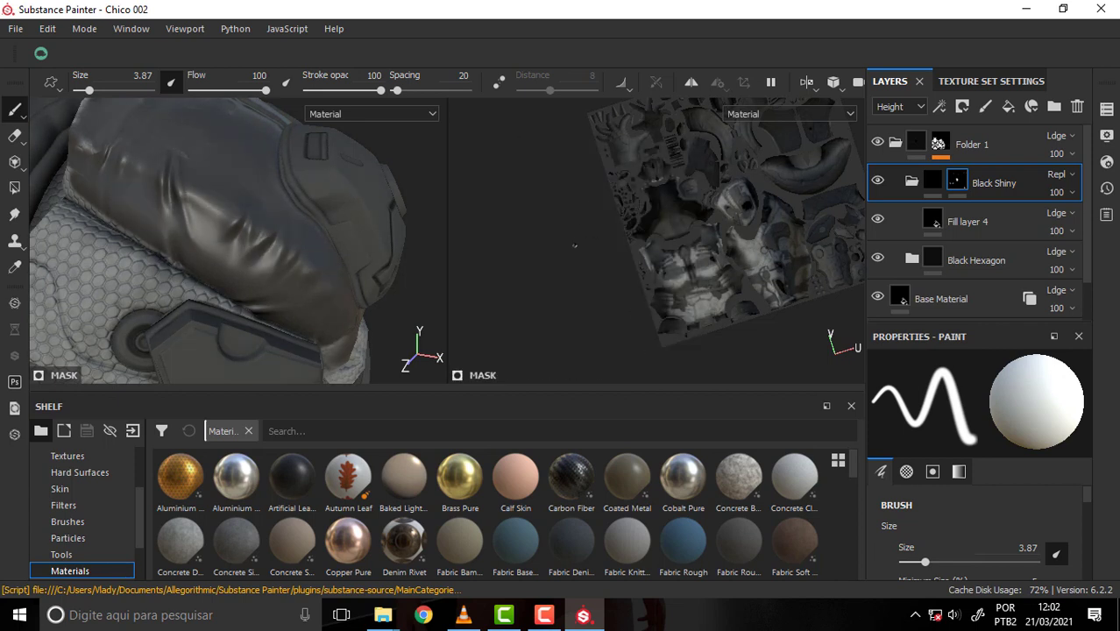
right_click_drag(799, 189, 515, 250, "shift")
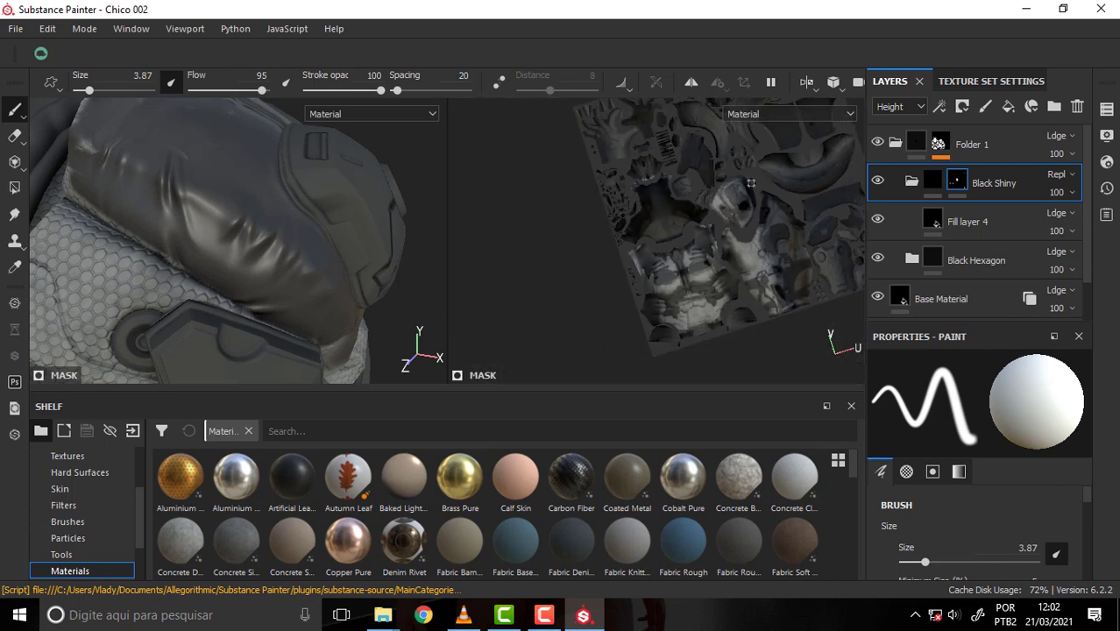
left_click_drag(751, 183, 780, 215, "alt")
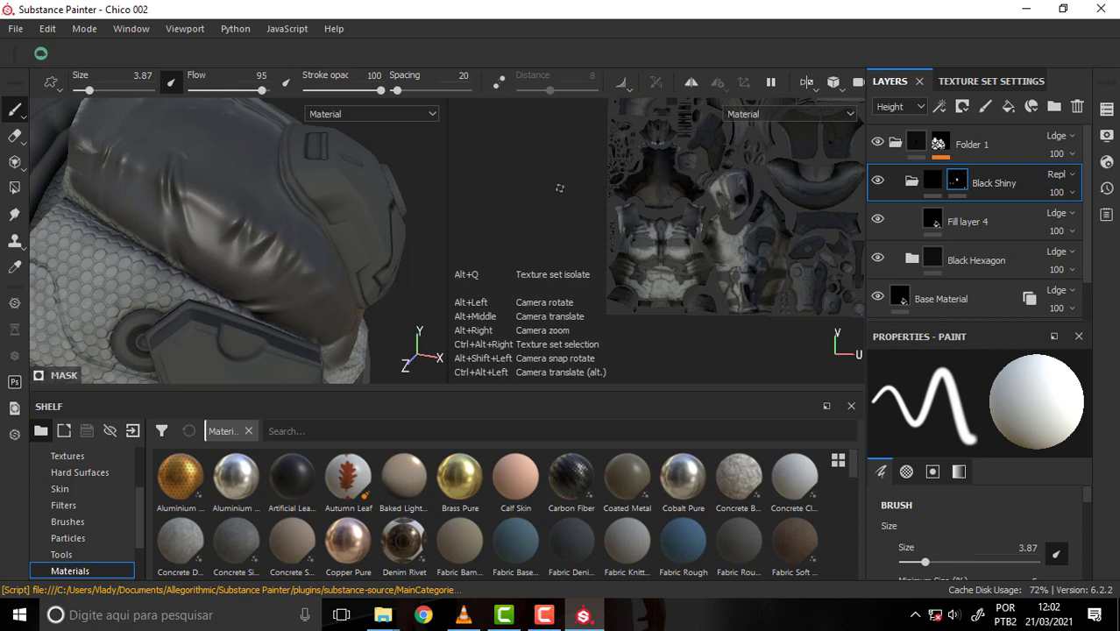
middle_click_drag(565, 216, 477, 253, "alt")
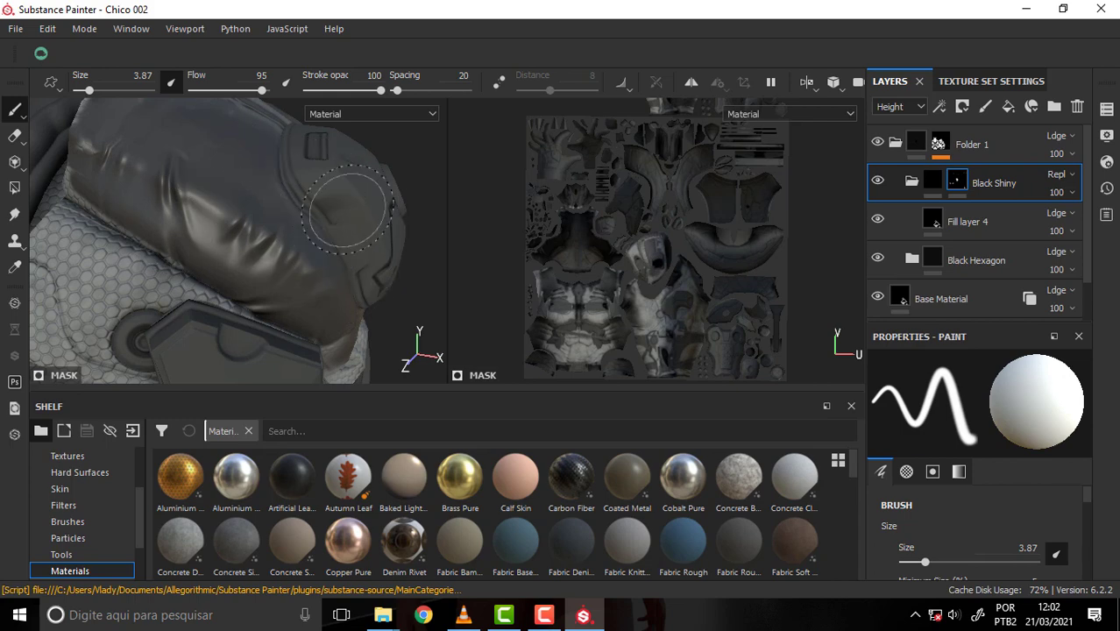
- Load a project from Recent Files, discarding the current project's unsaved changes
left_click(16, 28)
mouse_move(42, 81)
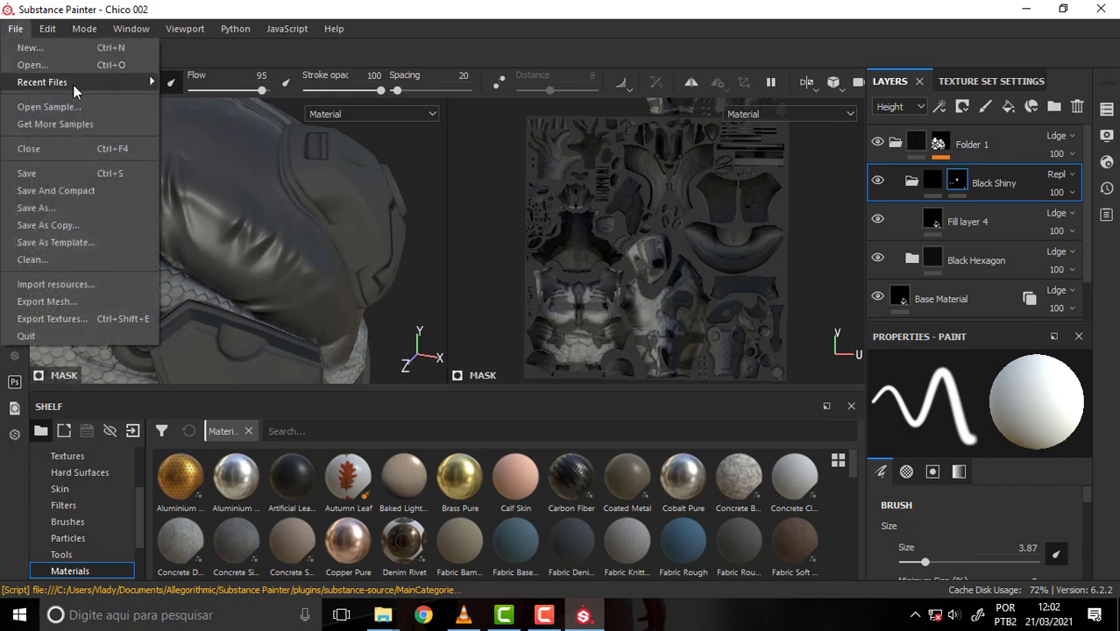
left_click(311, 83)
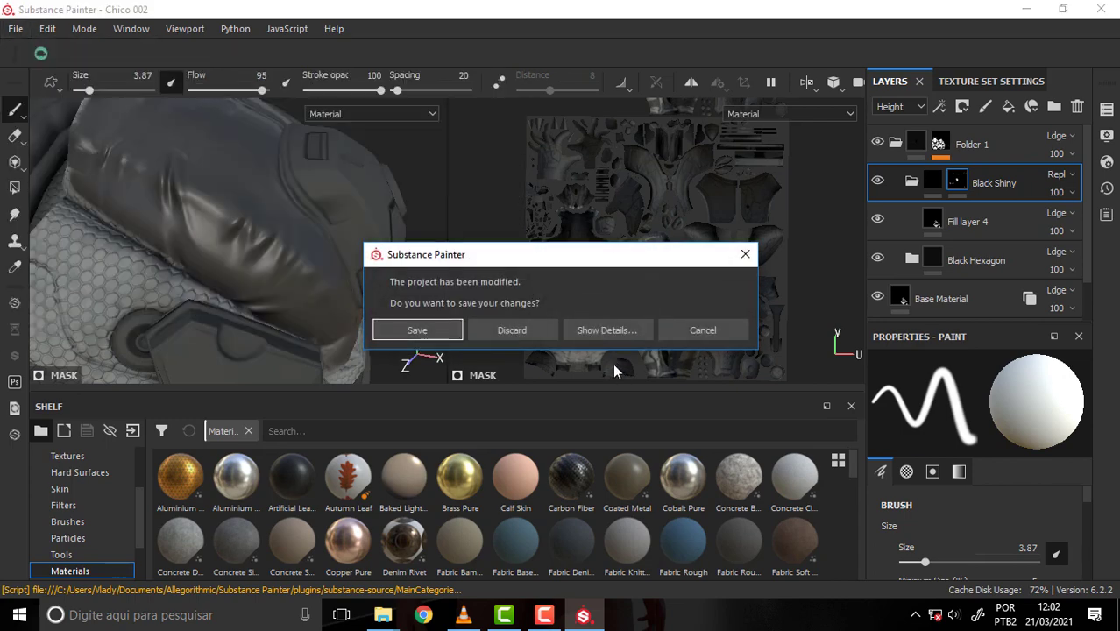
left_click(514, 333)
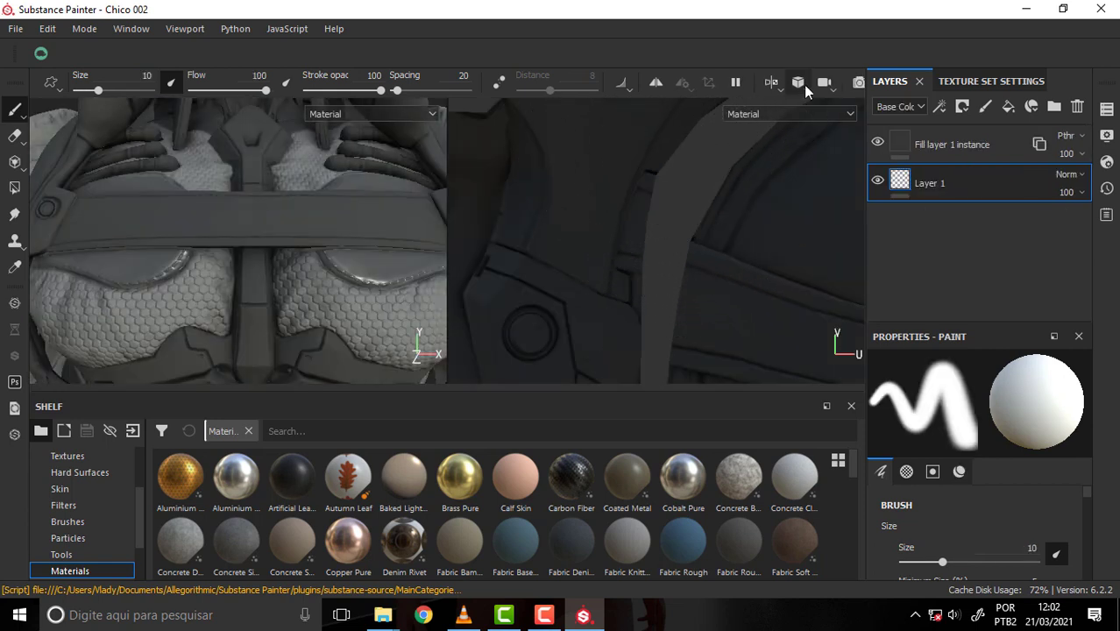
- Show only the 3D view with panels hidden, and orbit to see the shoulder armour from the side
left_click(775, 85)
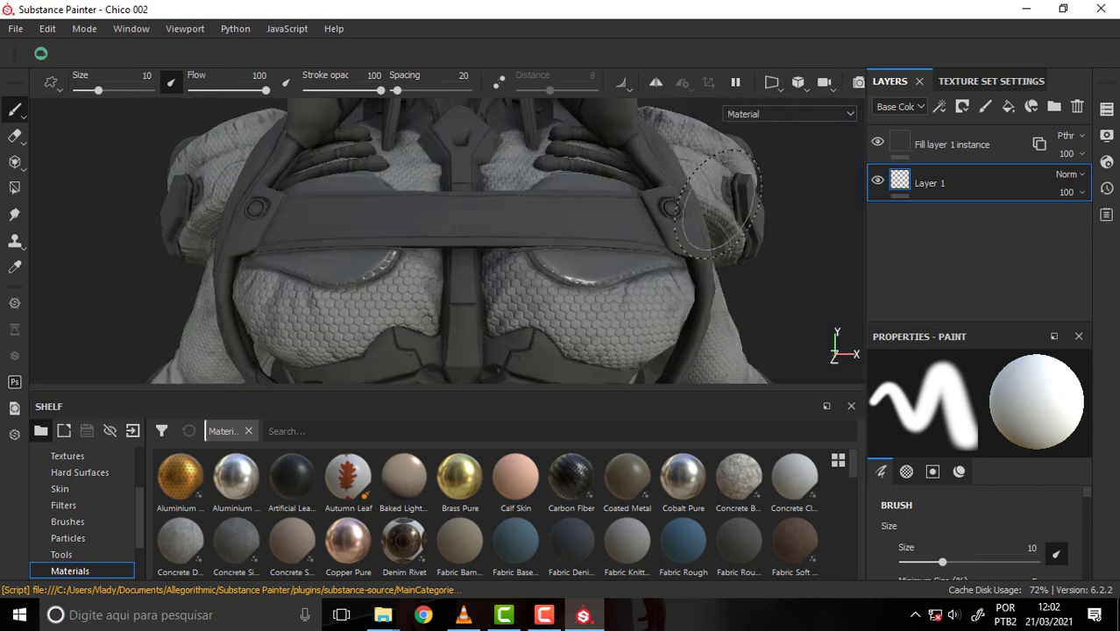
scroll(719, 203, "down", 2)
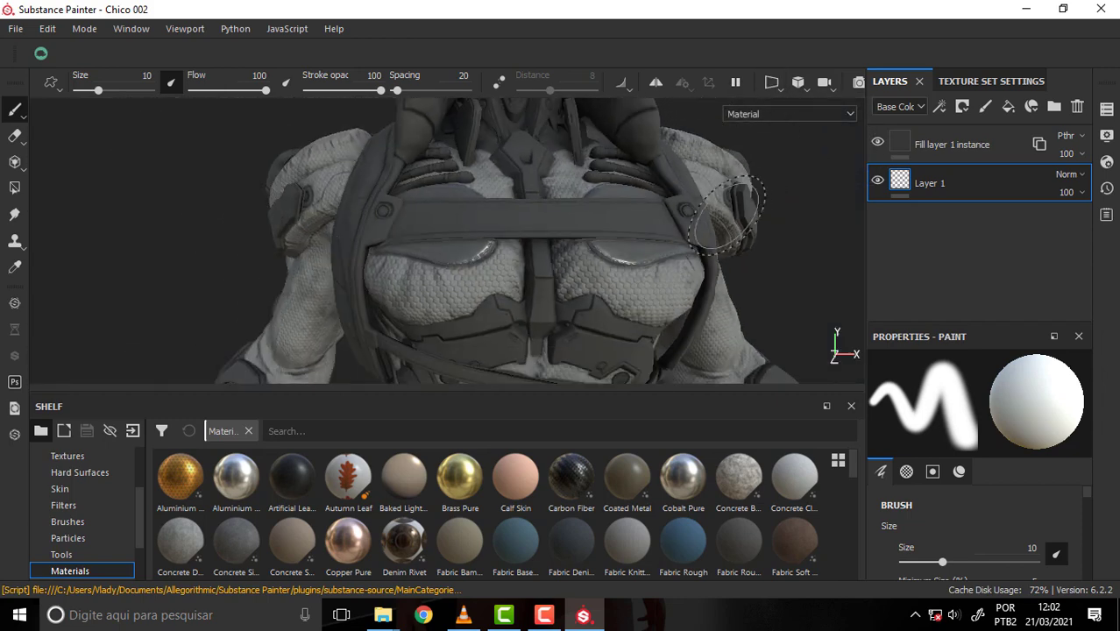
key("Tab")
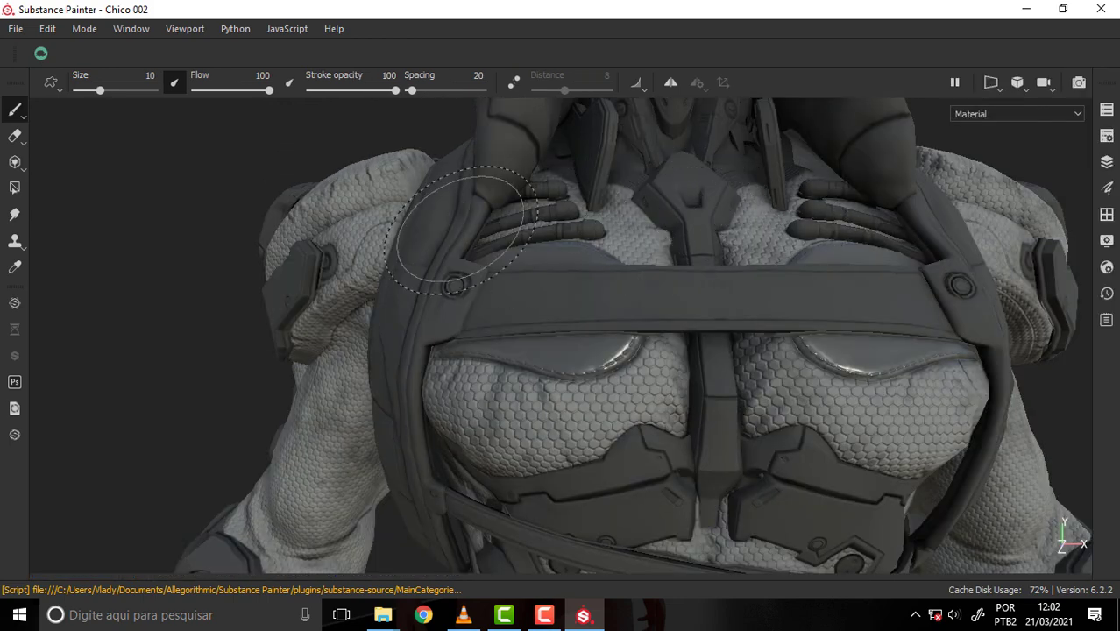
mouse_move(254, 199)
left_mouse_down("alt")
mouse_move(178, 191)
mouse_move(450, 246)
left_mouse_up("alt")
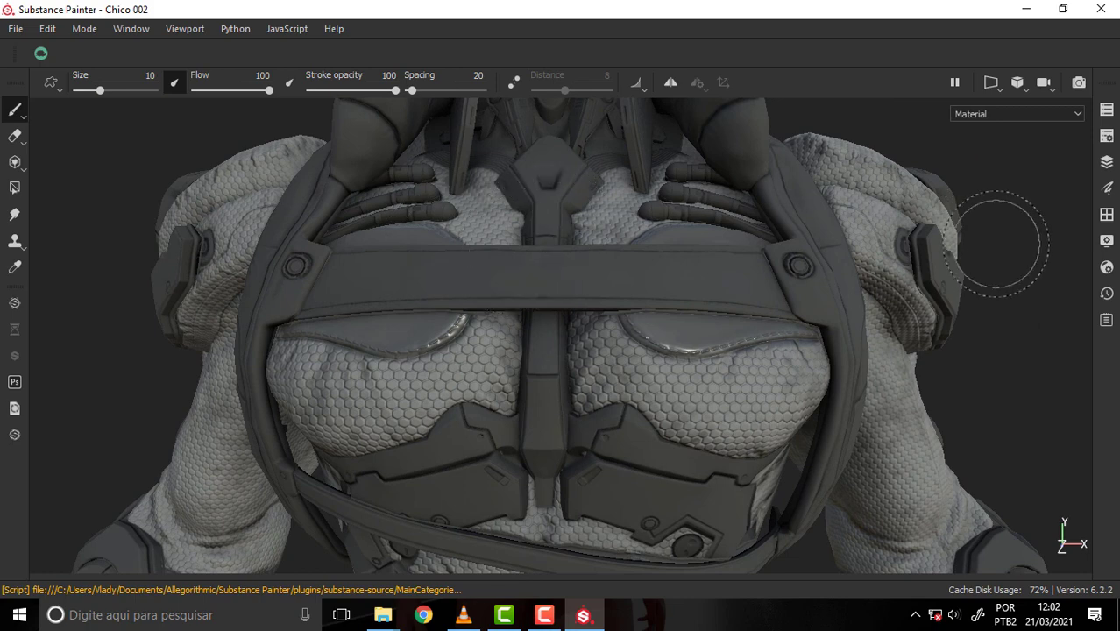
mouse_move(1012, 243)
left_mouse_down("alt")
mouse_move(542, 242)
mouse_move(680, 244)
left_mouse_up("alt")
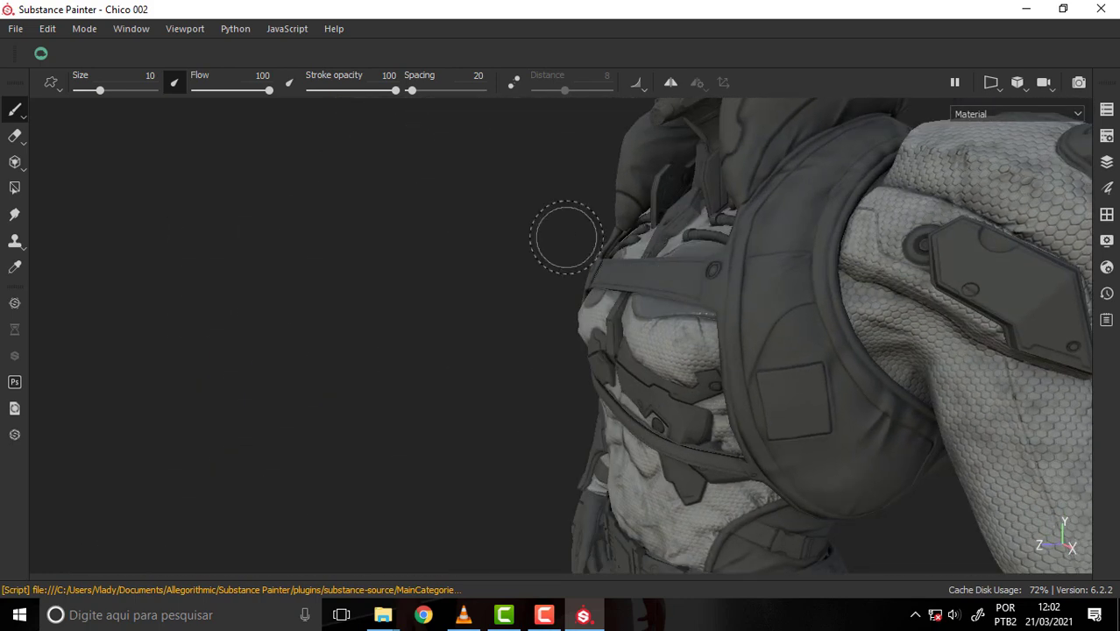
mouse_move(566, 238)
left_mouse_down("alt")
mouse_move(208, 223)
mouse_move(105, 257)
left_mouse_up("alt")
mouse_move(855, 256)
left_mouse_down("alt")
mouse_move(628, 243)
mouse_move(777, 226)
mouse_move(653, 237)
mouse_move(574, 217)
mouse_move(593, 191)
mouse_move(700, 235)
mouse_move(666, 260)
mouse_move(425, 253)
mouse_move(446, 227)
mouse_move(762, 265)
left_mouse_up("alt")
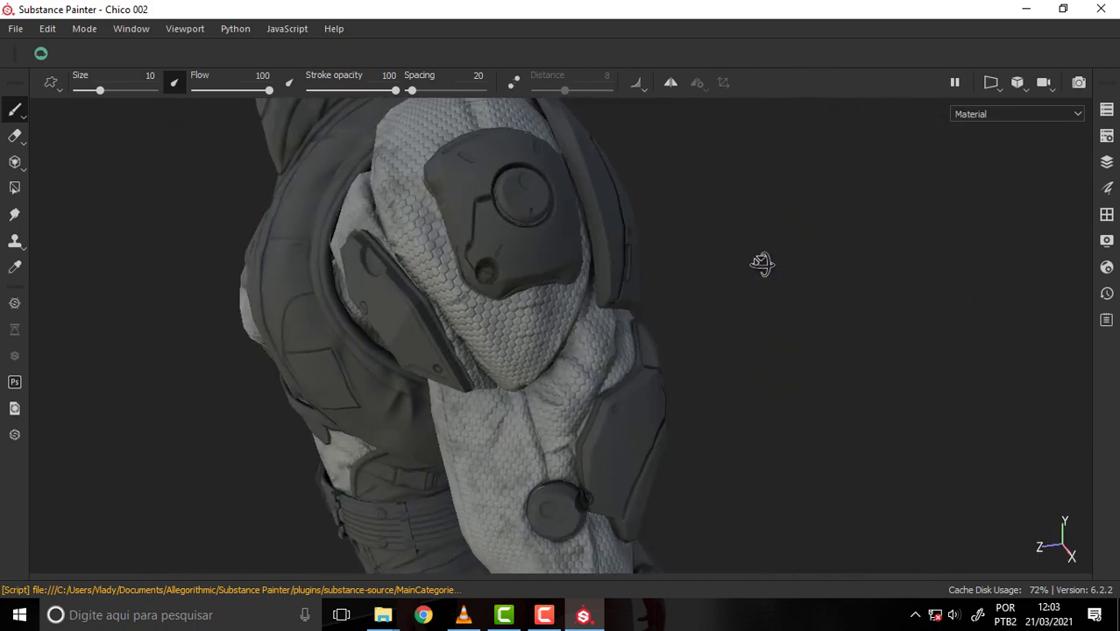
scroll(771, 250, "up", 2)
scroll(771, 250, "down", 2)
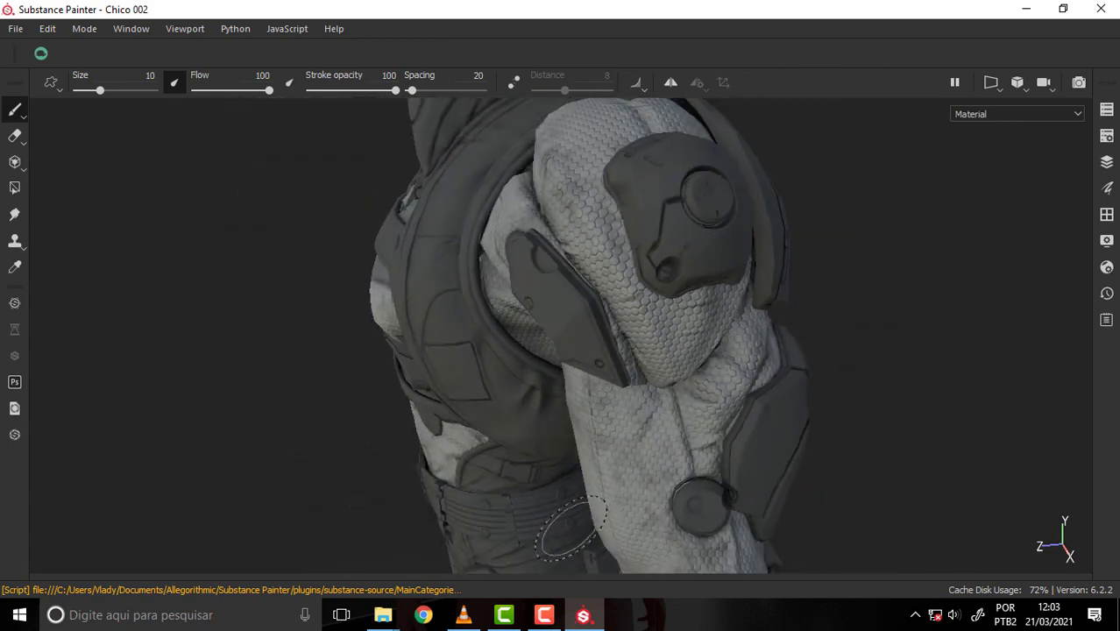